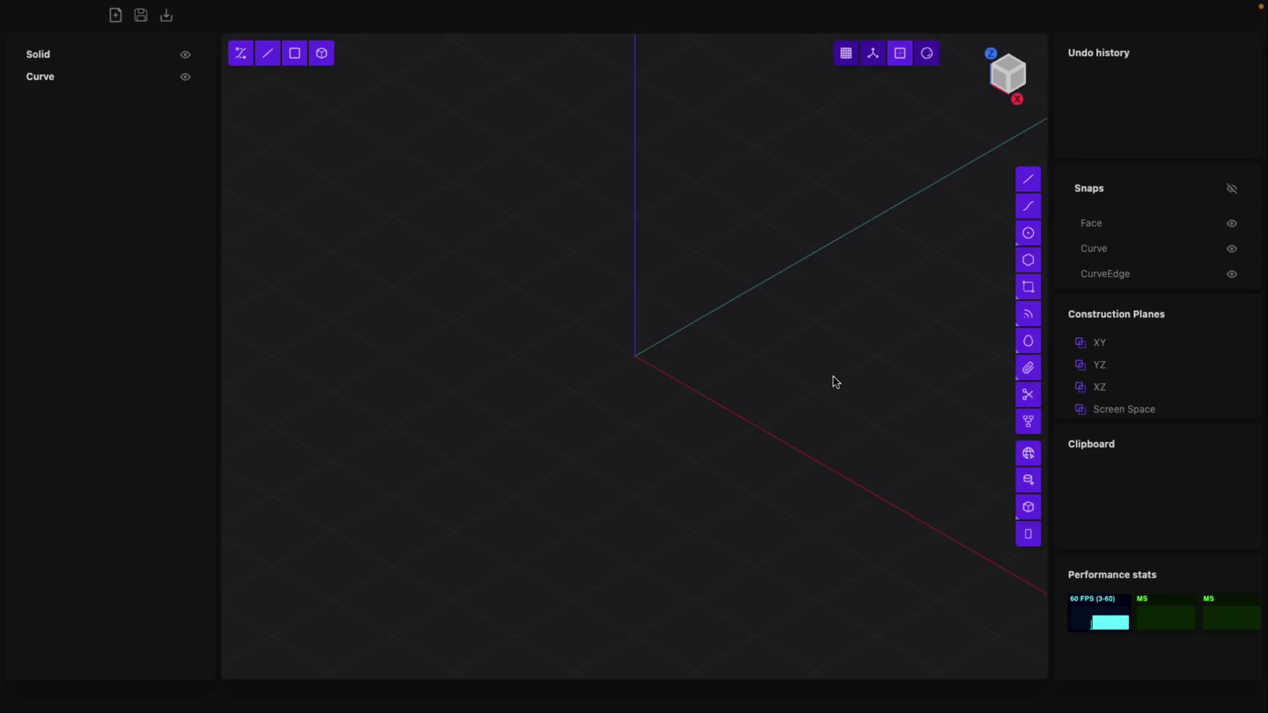
# Step: Pan the view so the origin and axes shift to the left of the viewport
pyautogui.keyDown('shift'); pyautogui.moveTo(835, 371); pyautogui.dragTo(470, 367, button='middle'); pyautogui.keyUp('shift')
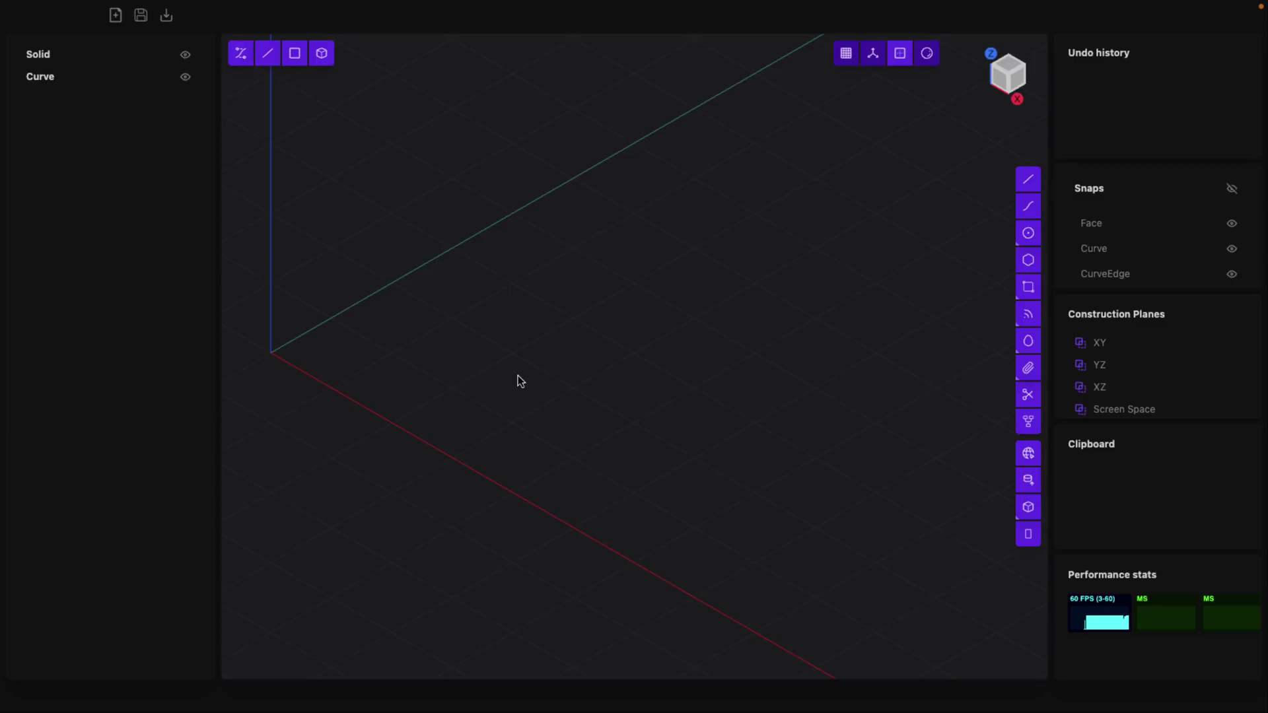
pyautogui.hscroll(-3, 517, 379)
pyautogui.moveTo(586, 407); pyautogui.dragTo(503, 421, button='middle')
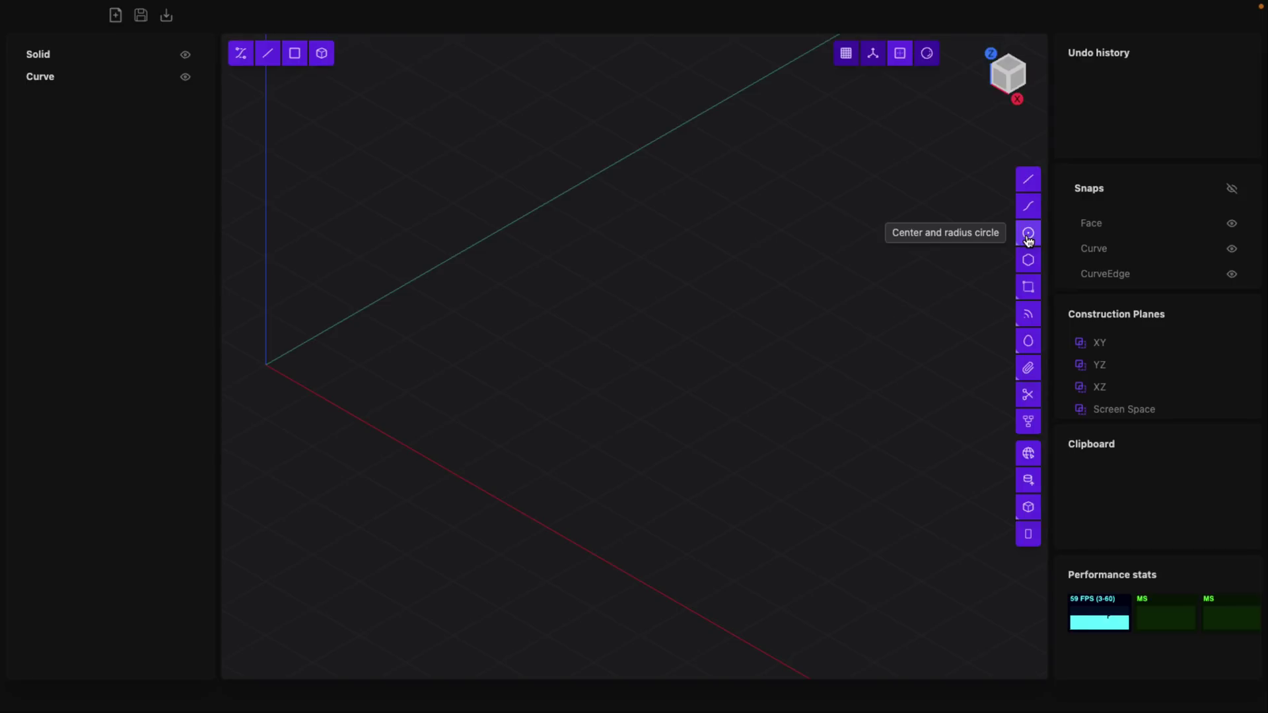
# Step: Draw a circle on the ground plane centred in the middle of the view
pyautogui.click(622, 384)
pyautogui.click(721, 433)
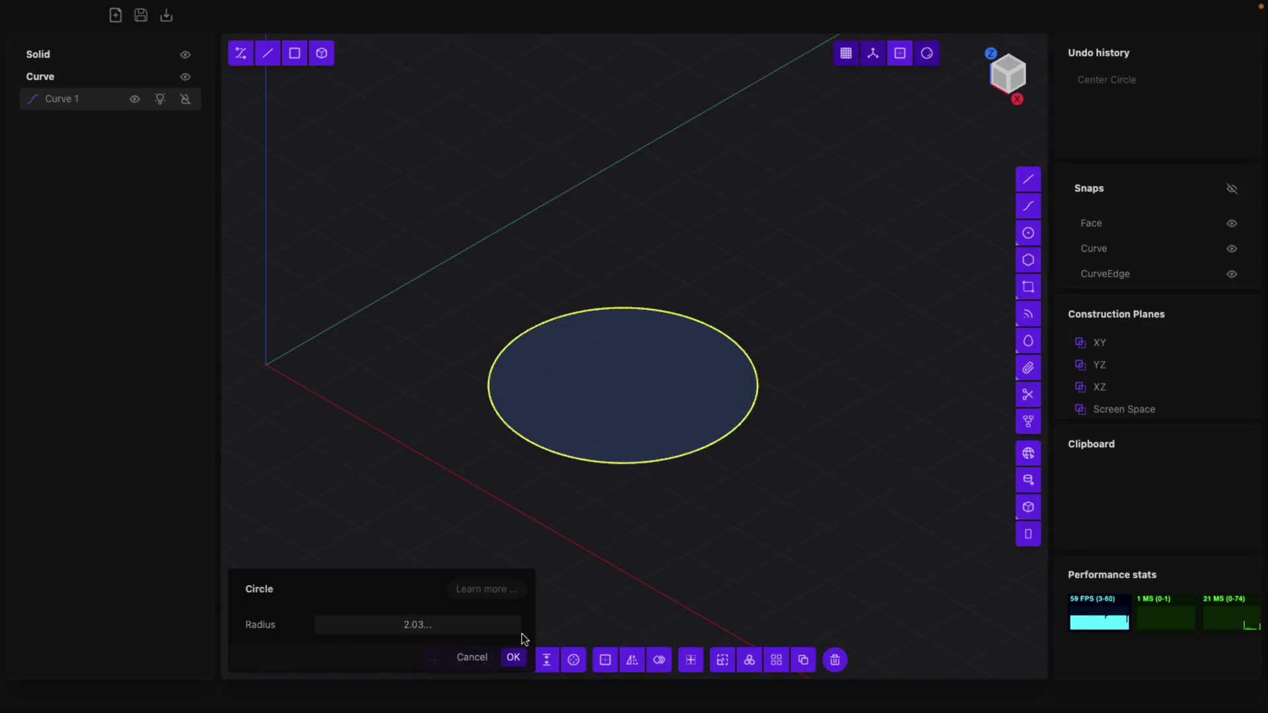
pyautogui.click(518, 659)
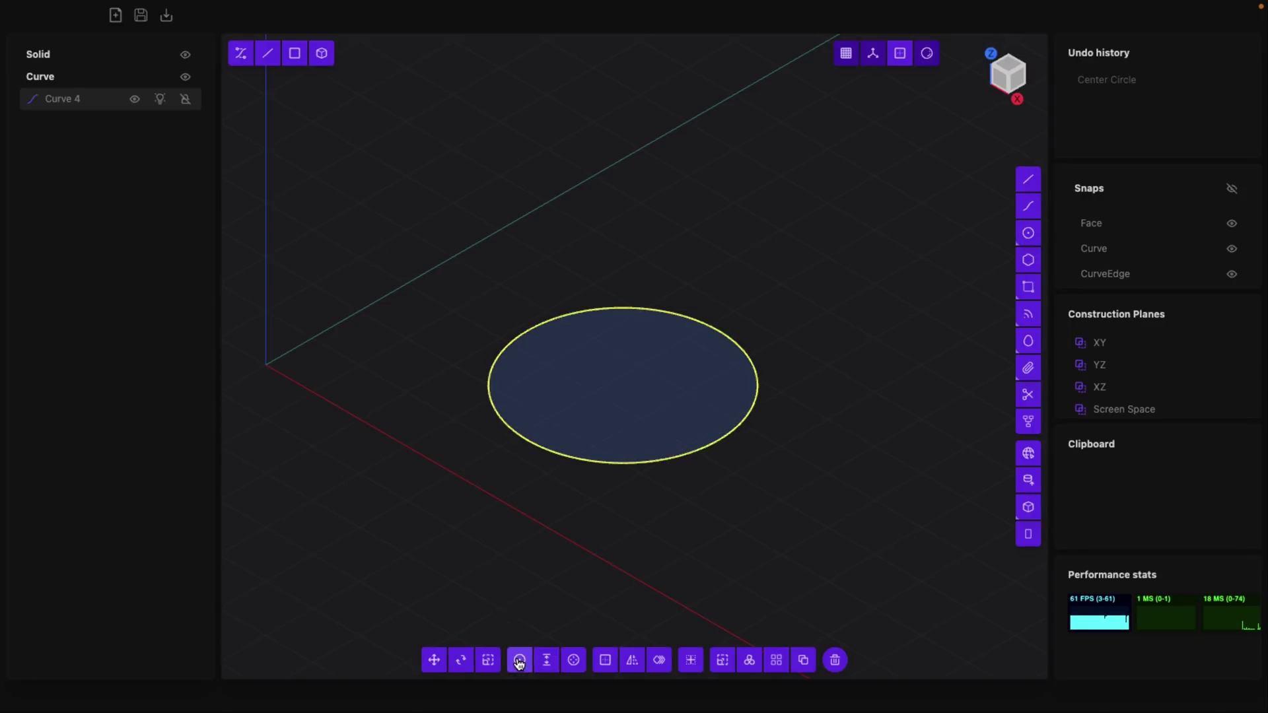
# Step: Extrude the circle face upward into a solid cylinder about 3.94 tall
pyautogui.click(615, 375)
pyautogui.press('x')
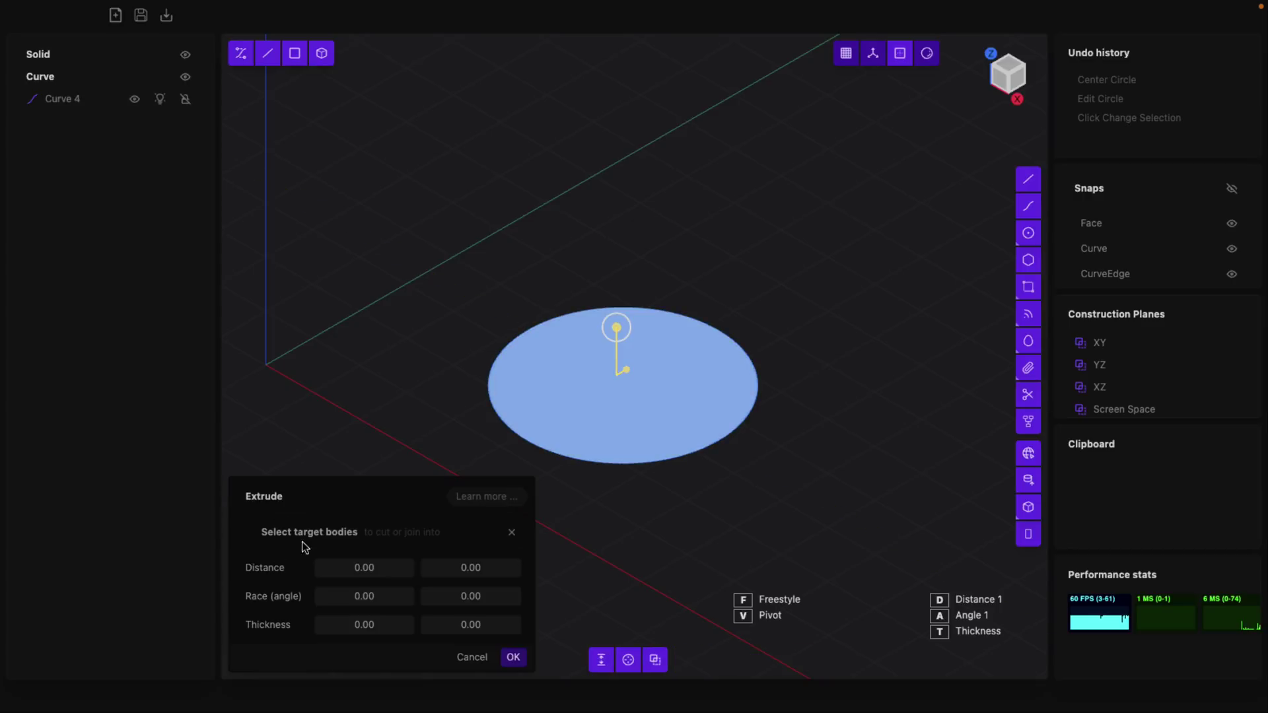
pyautogui.moveTo(354, 572); pyautogui.dragTo(400, 571)
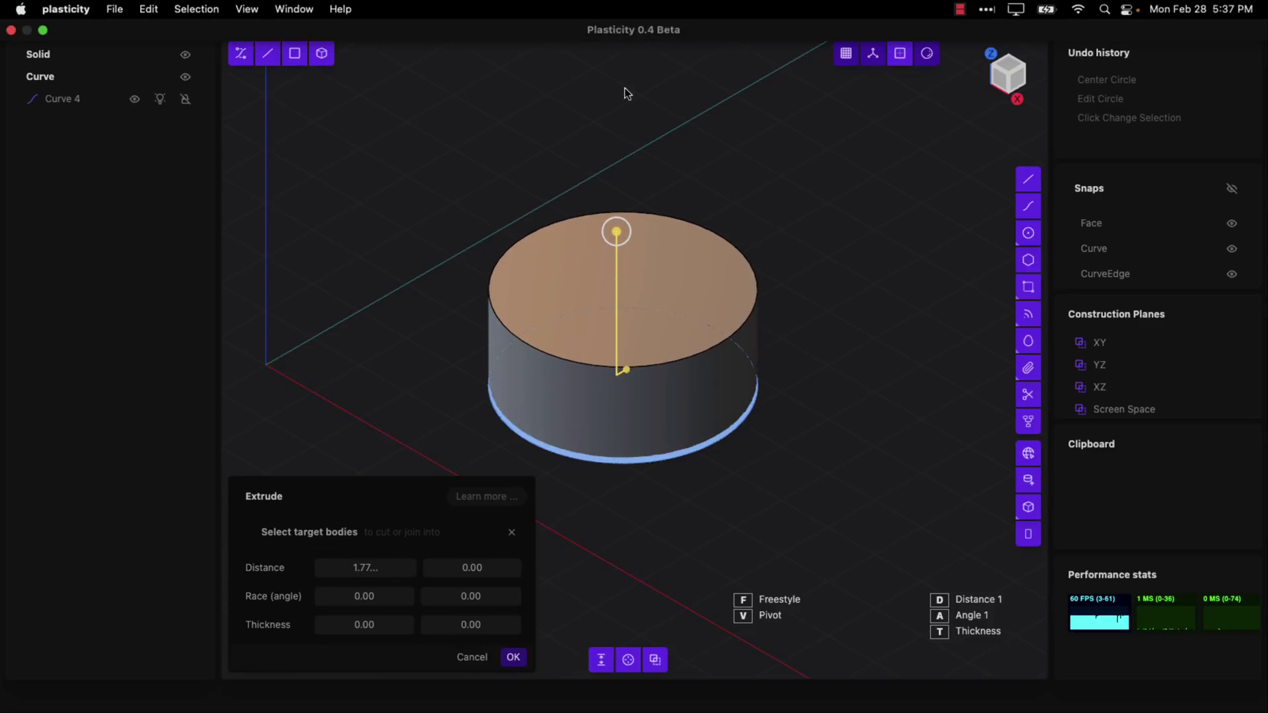
pyautogui.moveTo(616, 235); pyautogui.dragTo(606, 126)
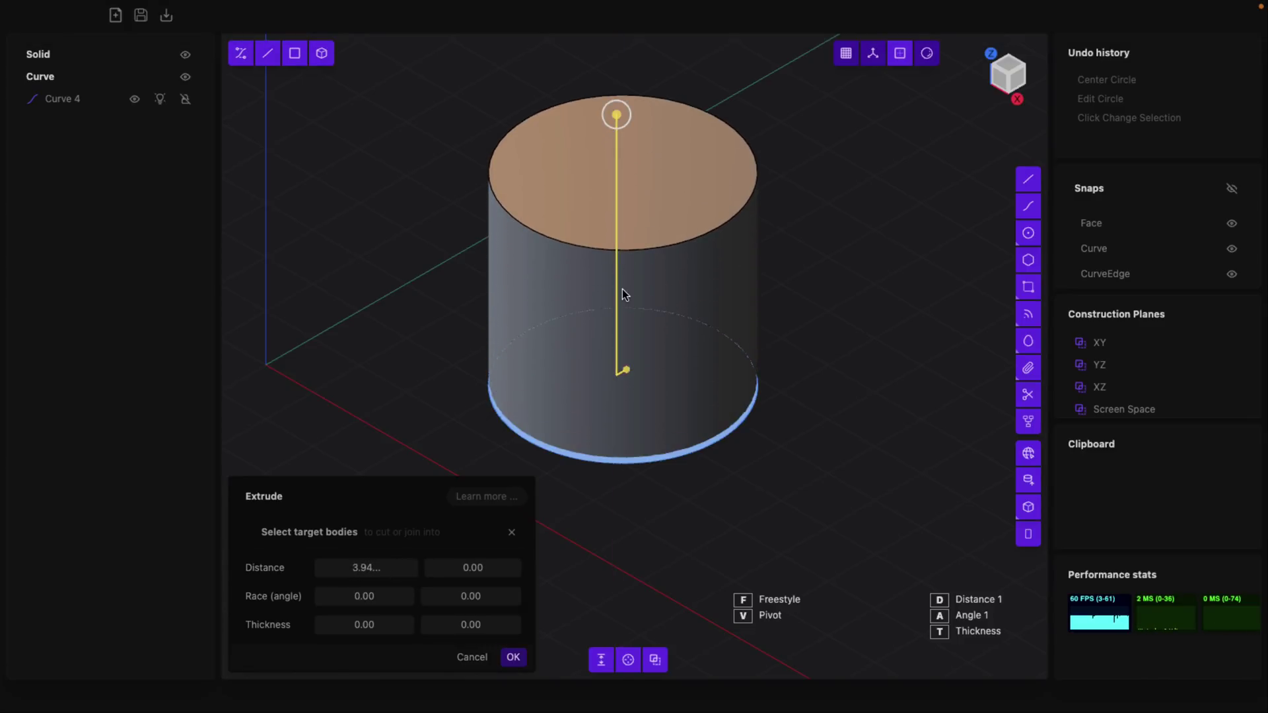
pyautogui.click(516, 657)
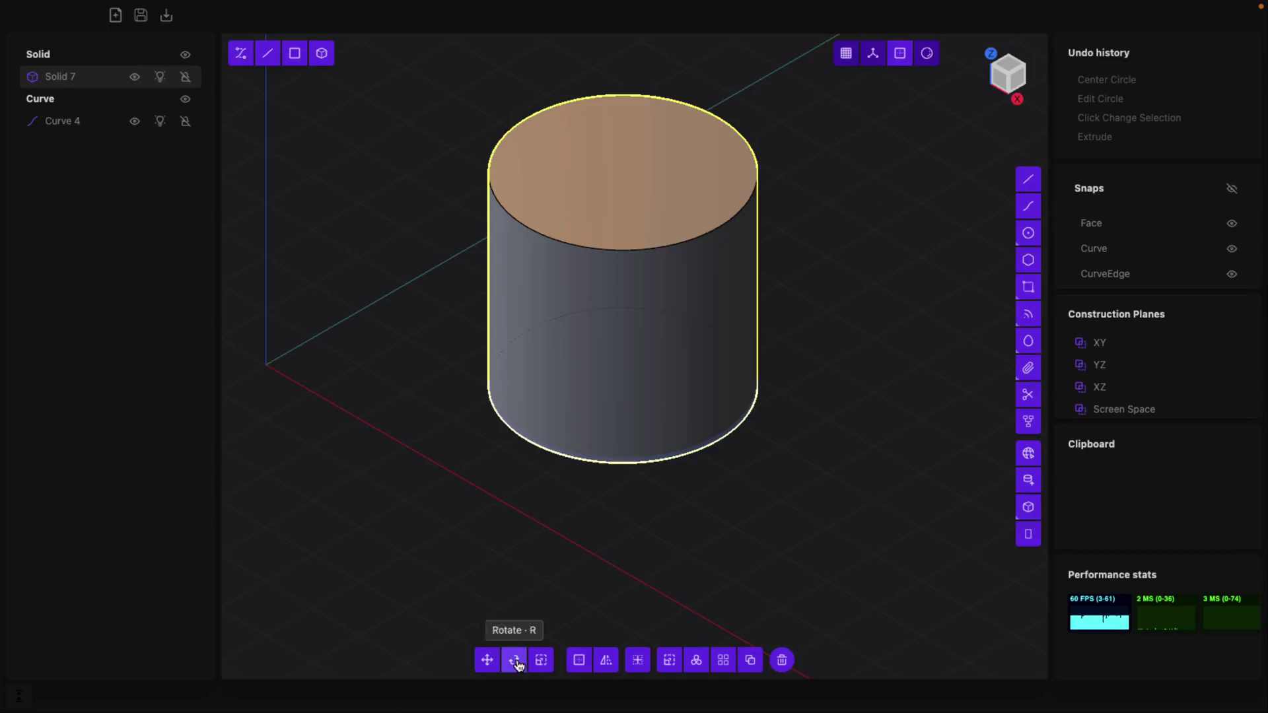
# Step: Move the cylinder sideways so it slides partly off its base circle
pyautogui.press('g')
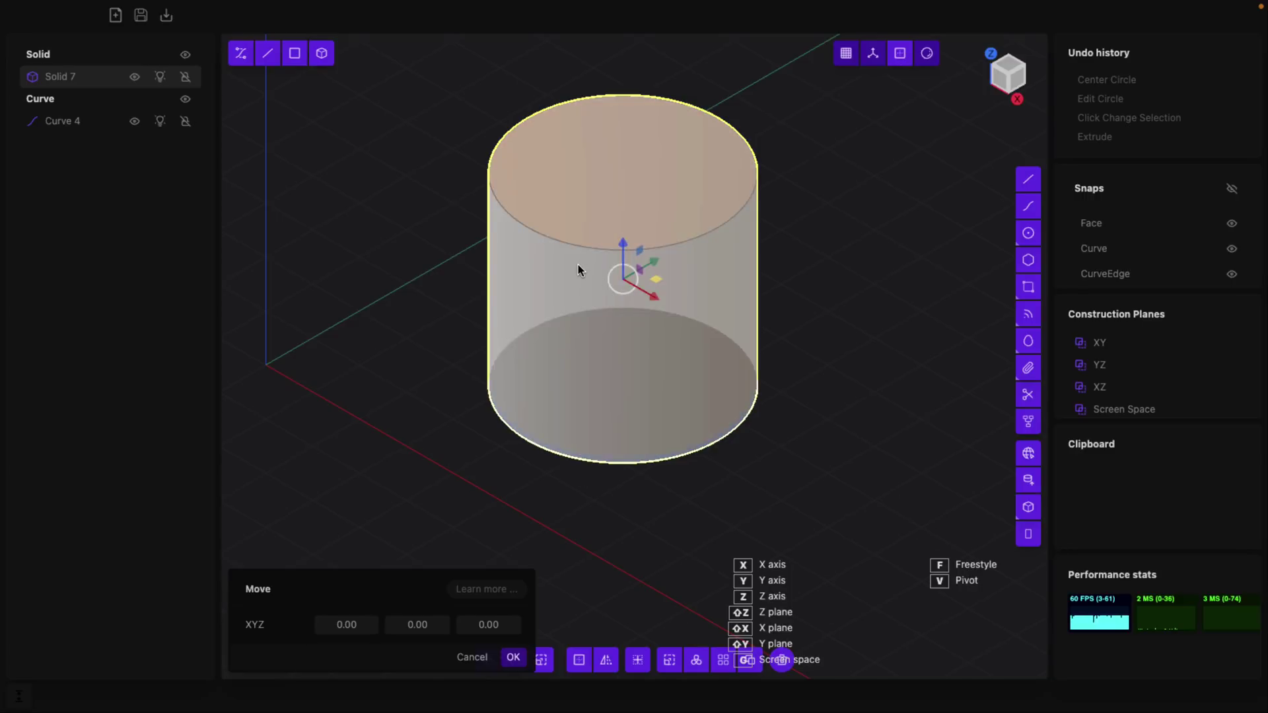
pyautogui.moveTo(577, 266); pyautogui.dragTo(584, 367)
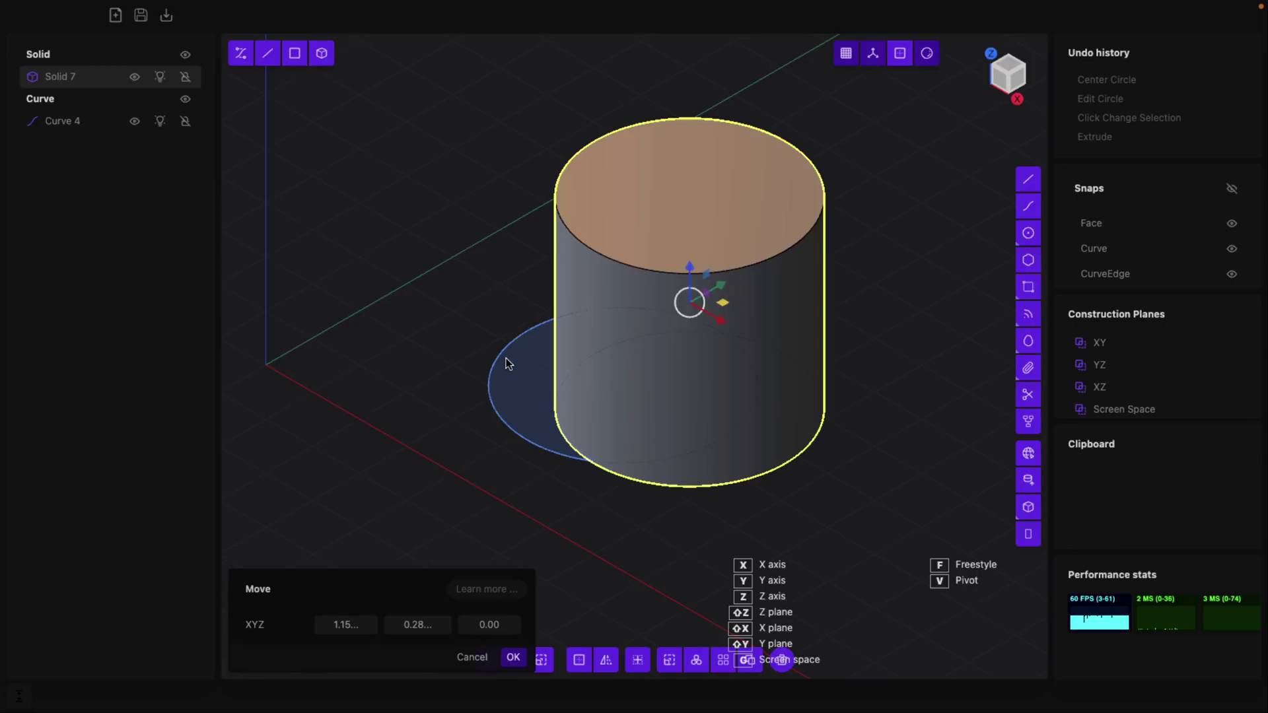
pyautogui.click(51, 132)
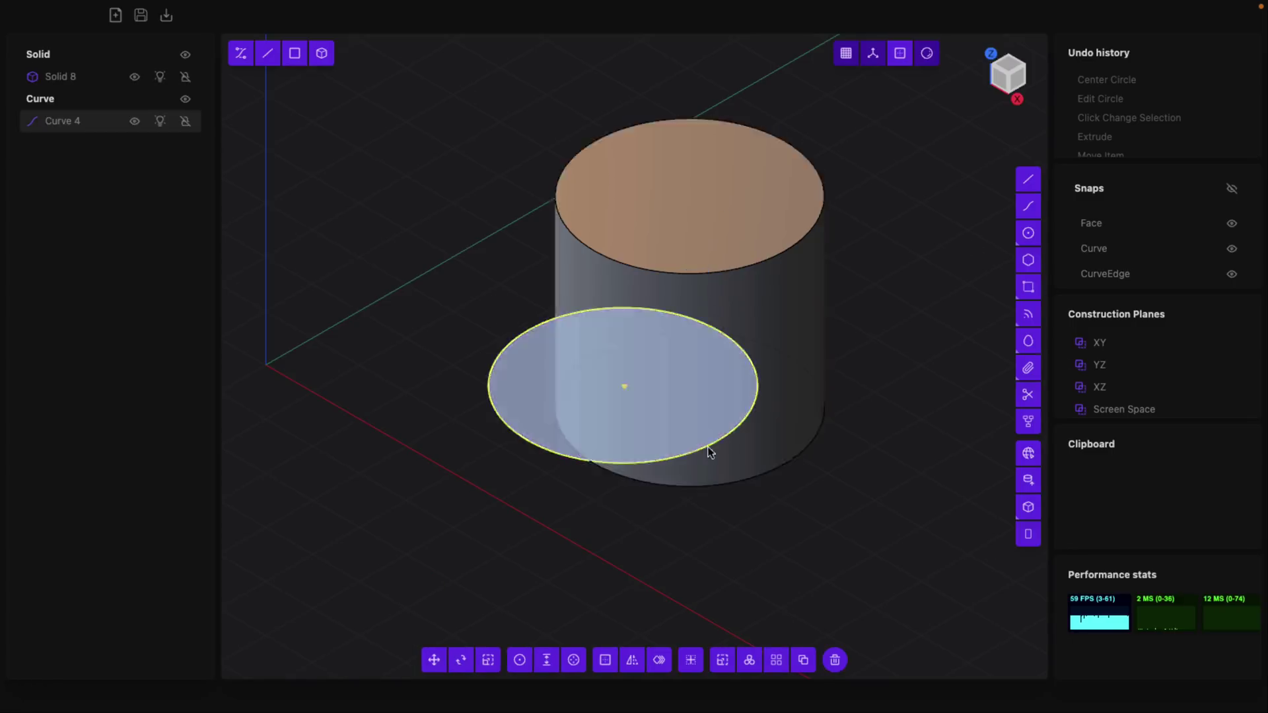
# Step: Delete the leftover circle curve and start a radius-0.56 cylinder beside the big one
pyautogui.click(835, 660)
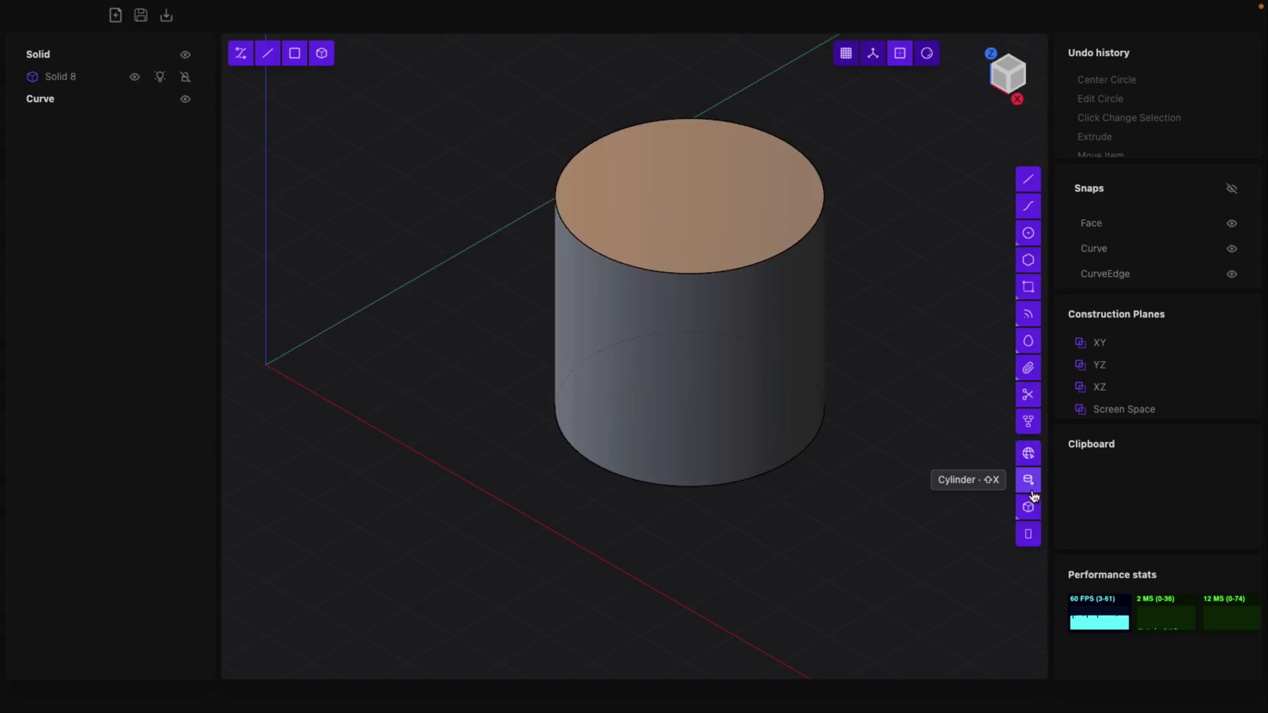
pyautogui.click(815, 481)
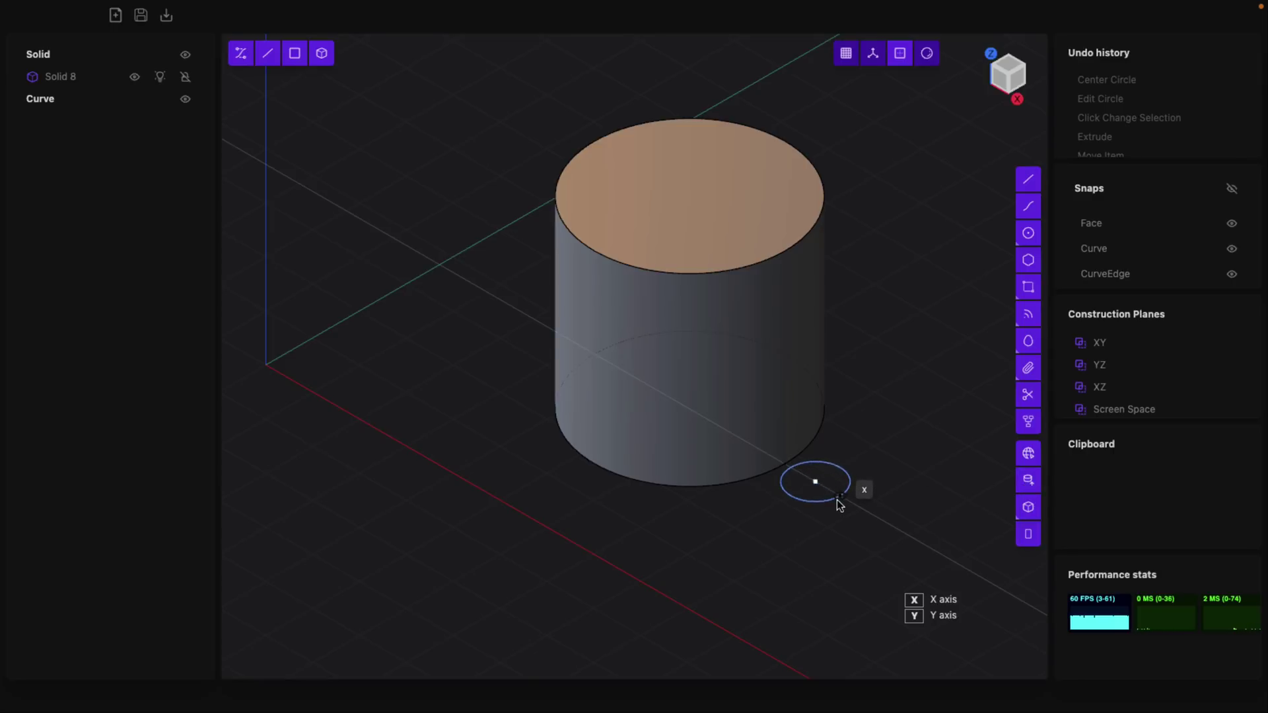
pyautogui.click(838, 501)
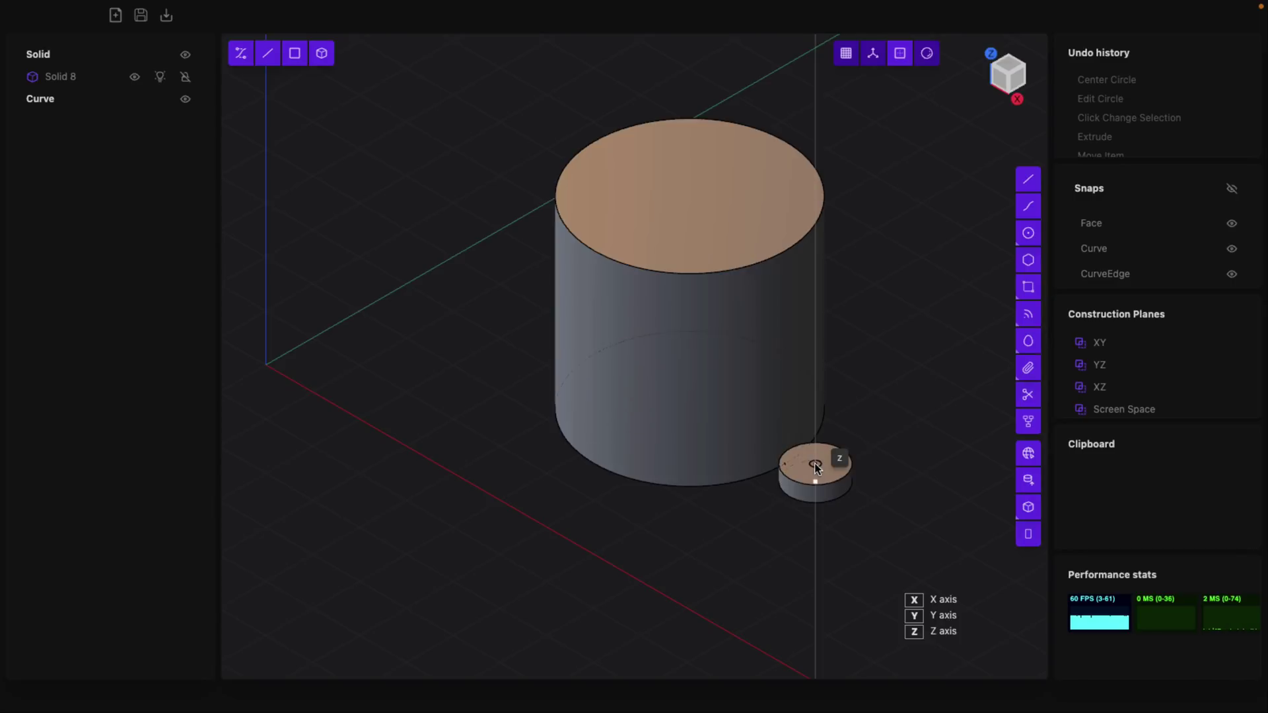
# Step: Raise the slim cylinder to 4.65 tall and slide it into the big cylinder's right edge
pyautogui.click(815, 463)
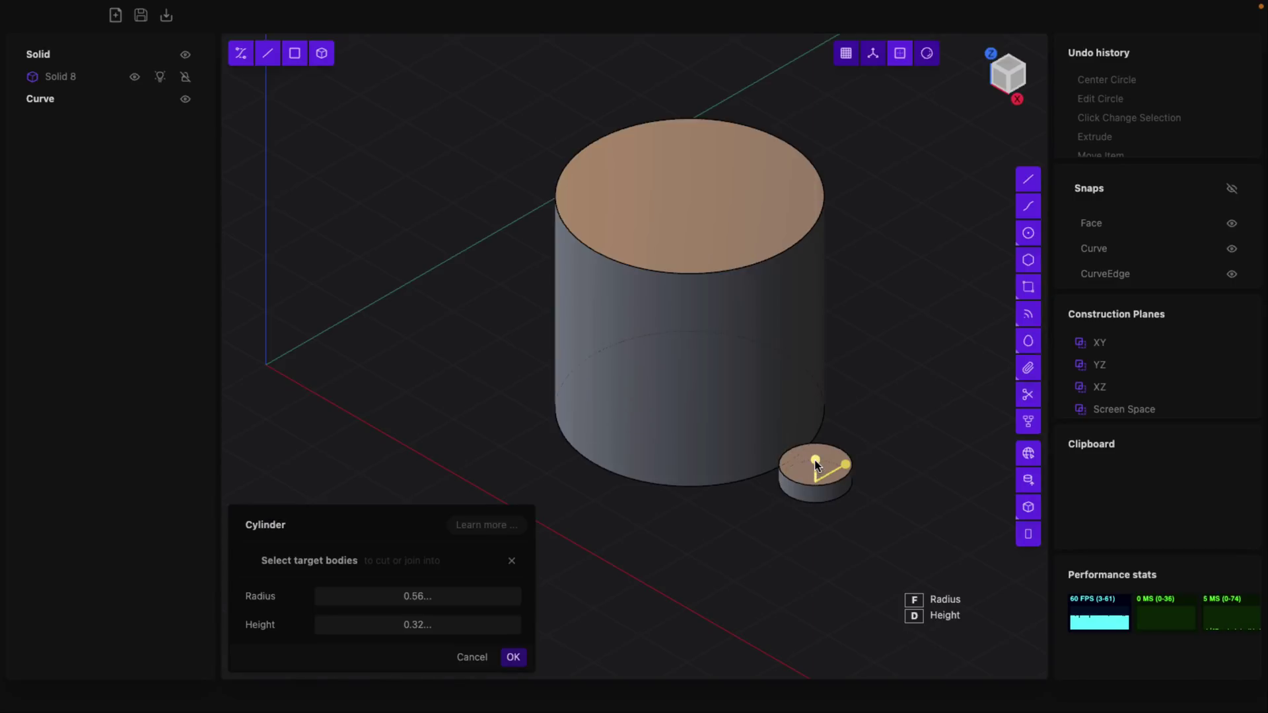
pyautogui.moveTo(816, 464); pyautogui.dragTo(818, 227)
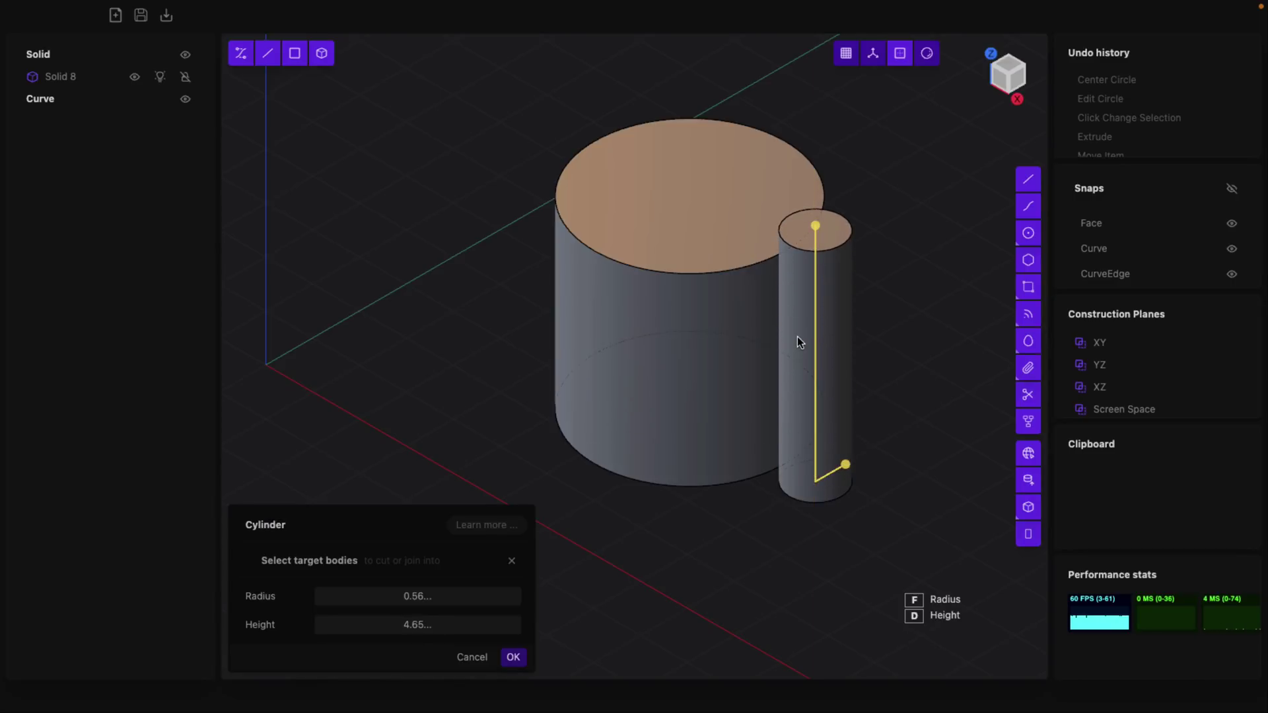
pyautogui.click(518, 657)
pyautogui.press('g')
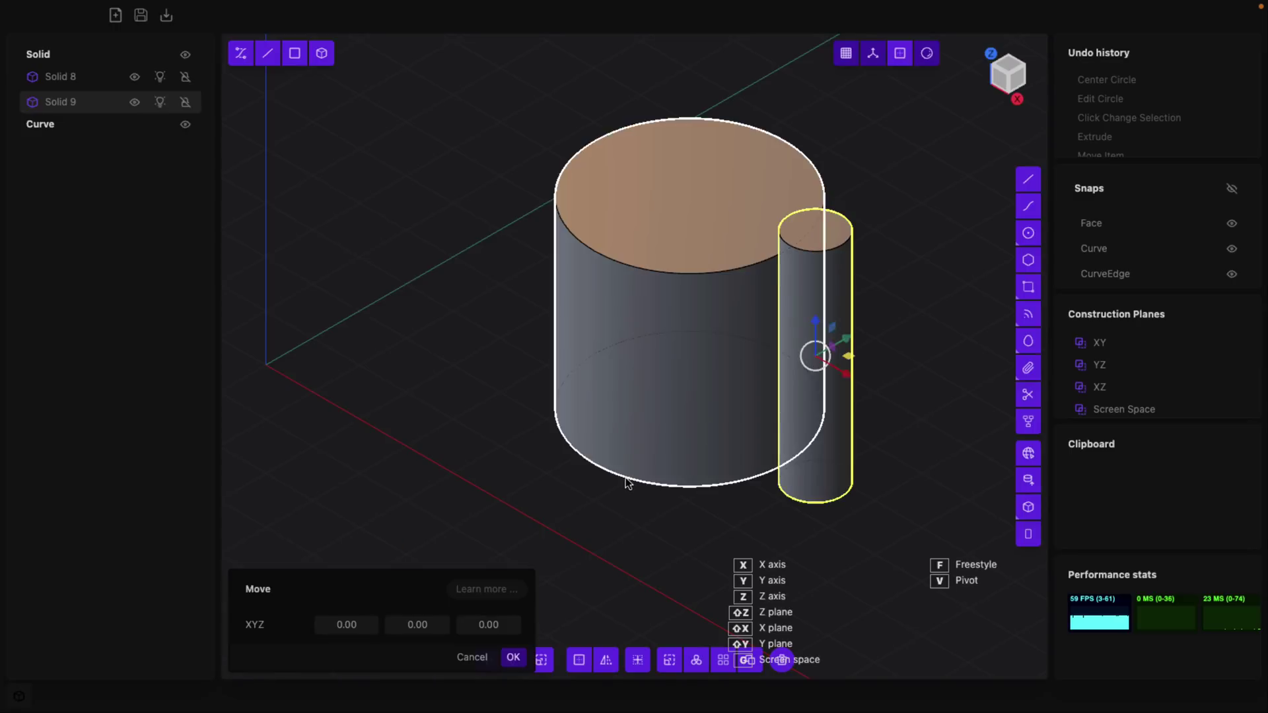
pyautogui.moveTo(854, 382); pyautogui.dragTo(774, 326)
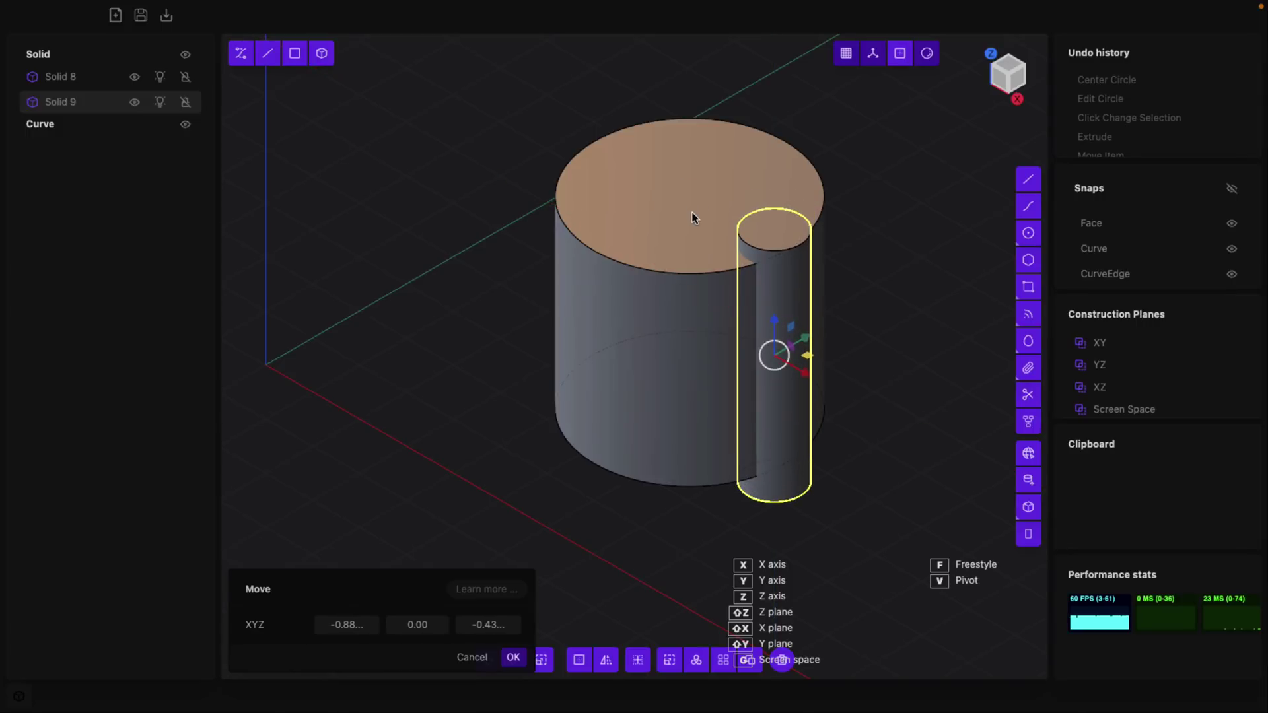
# Step: Boolean-difference Solid 9 from Solid 8, then toggle see-through display
pyautogui.click(75, 77)
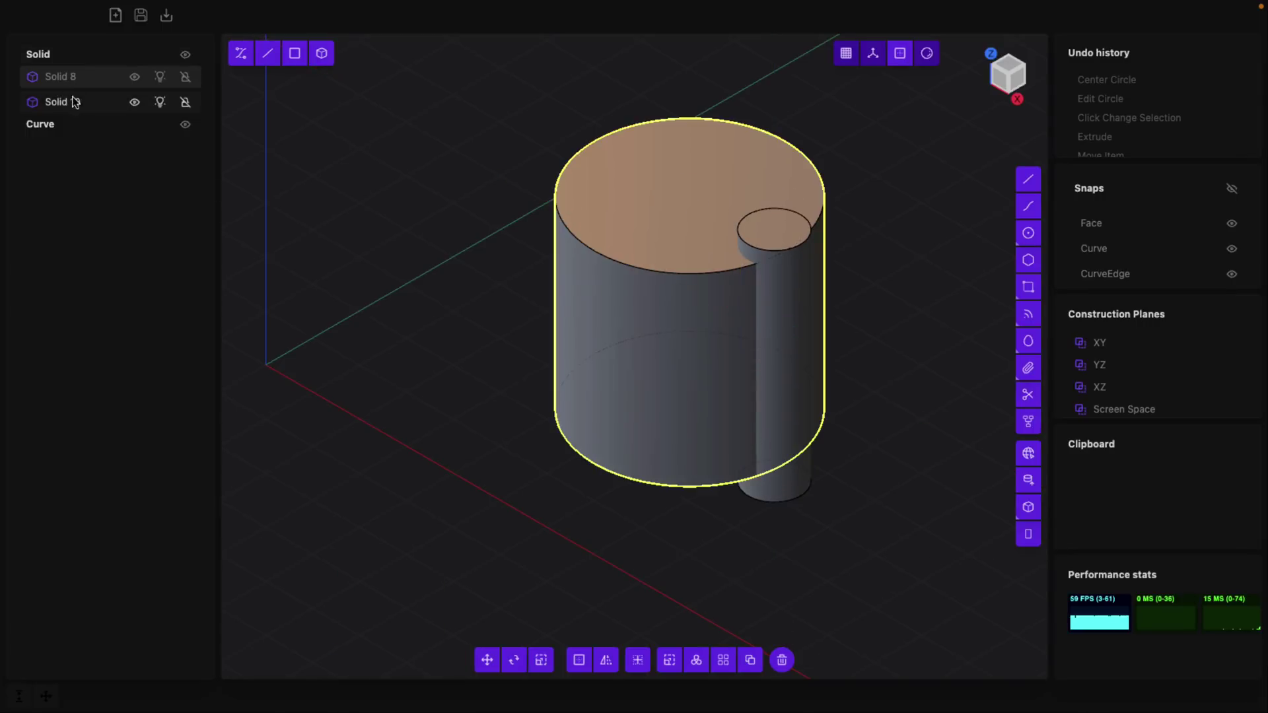
pyautogui.keyDown('shift'); pyautogui.click(75, 102); pyautogui.keyUp('shift')
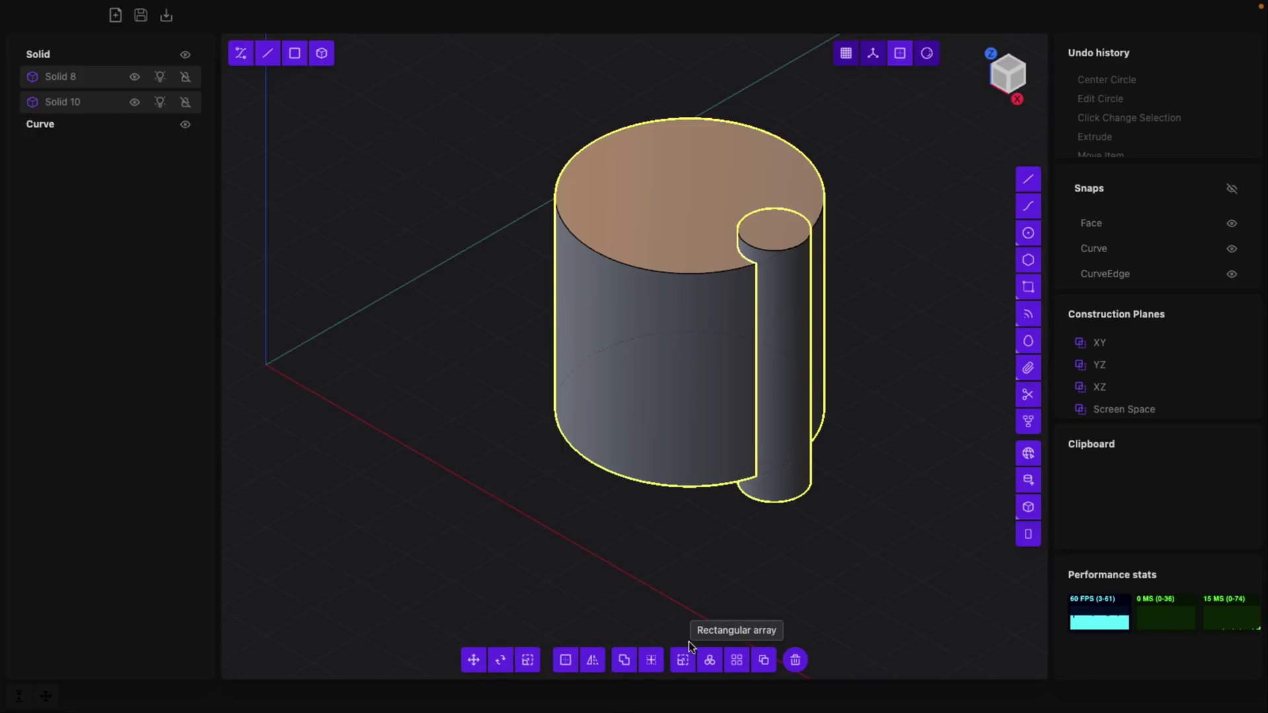
pyautogui.click(624, 661)
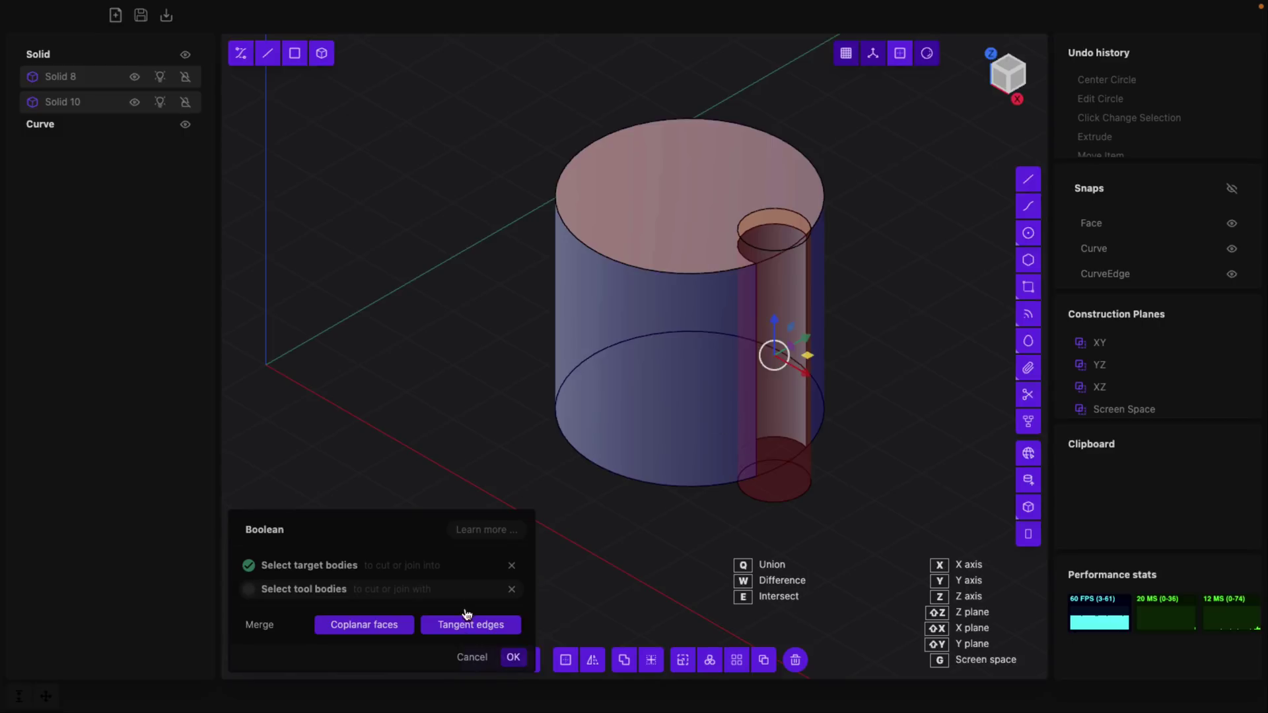
pyautogui.click(513, 659)
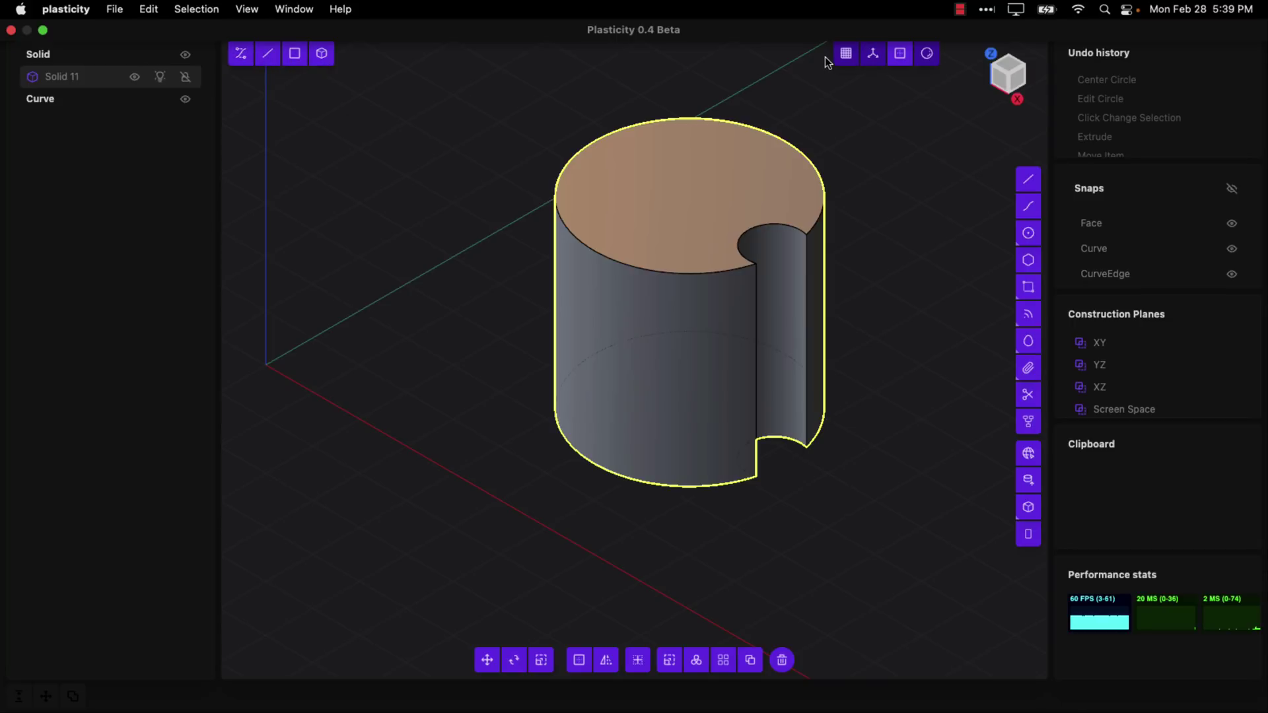
pyautogui.click(898, 60)
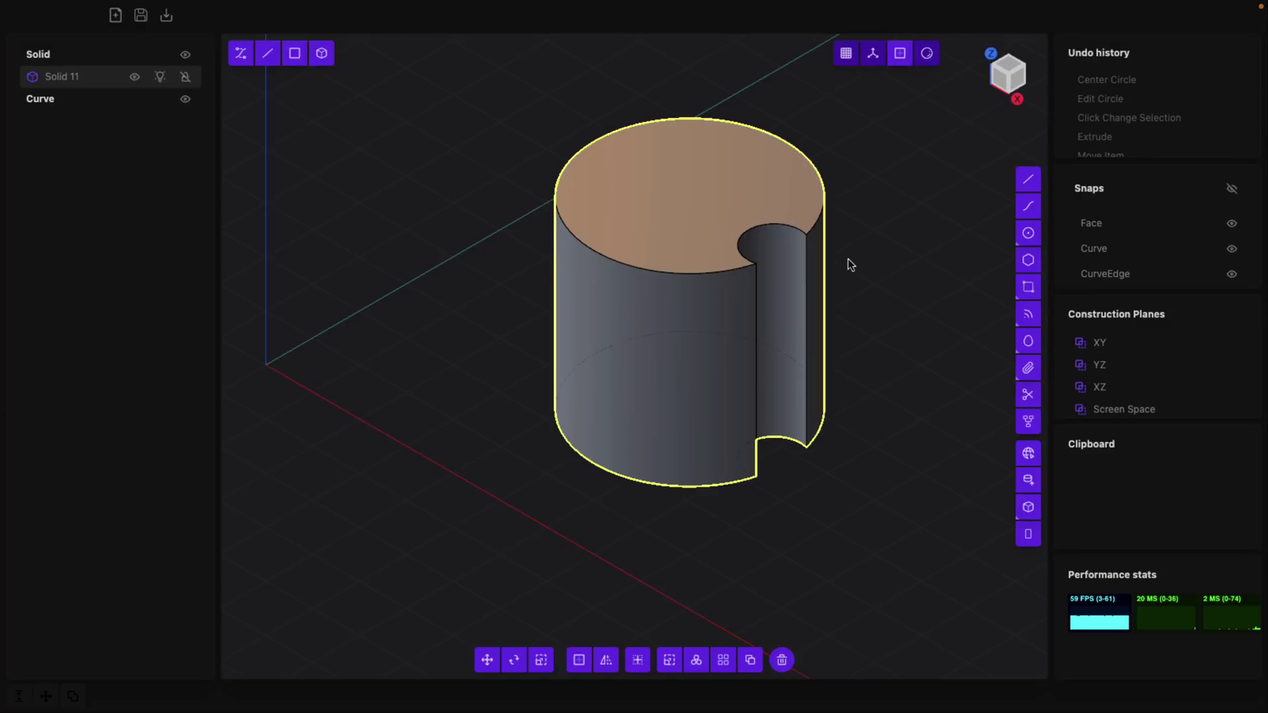
# Step: Fillet the solid's top circular edge with a radius of about 0.61
pyautogui.click(267, 52)
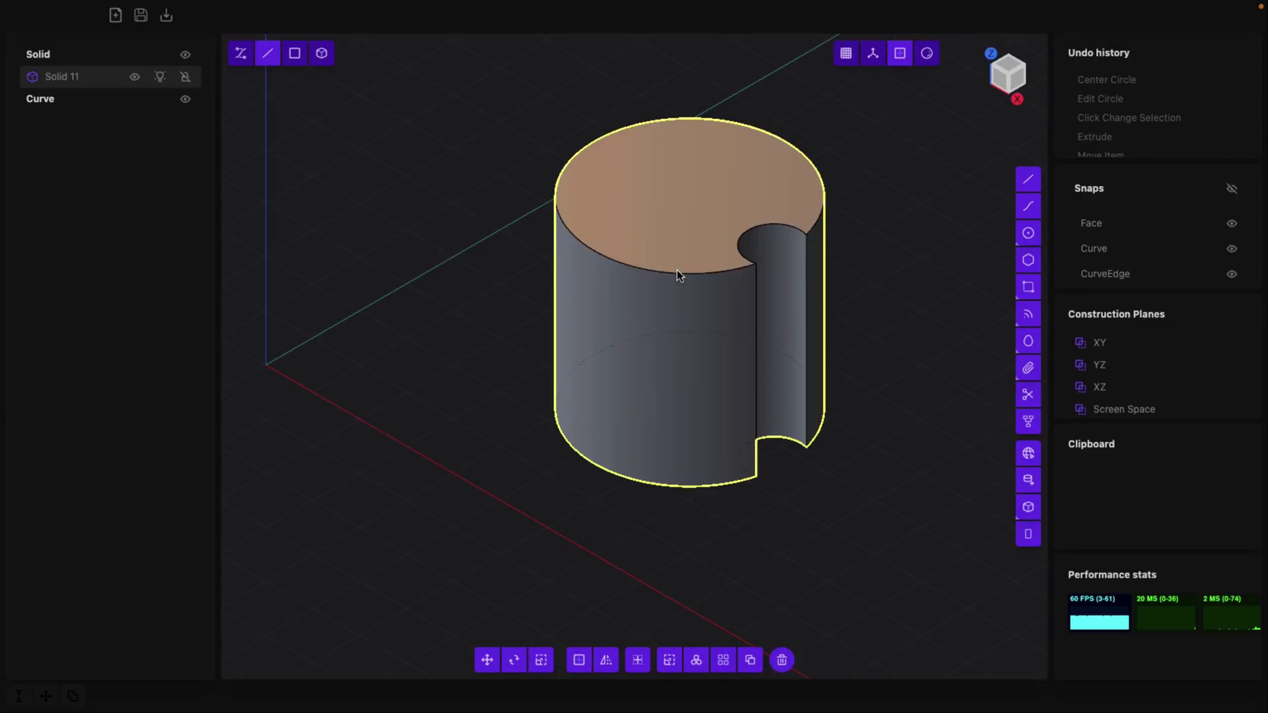
pyautogui.click(676, 270)
pyautogui.press('f')
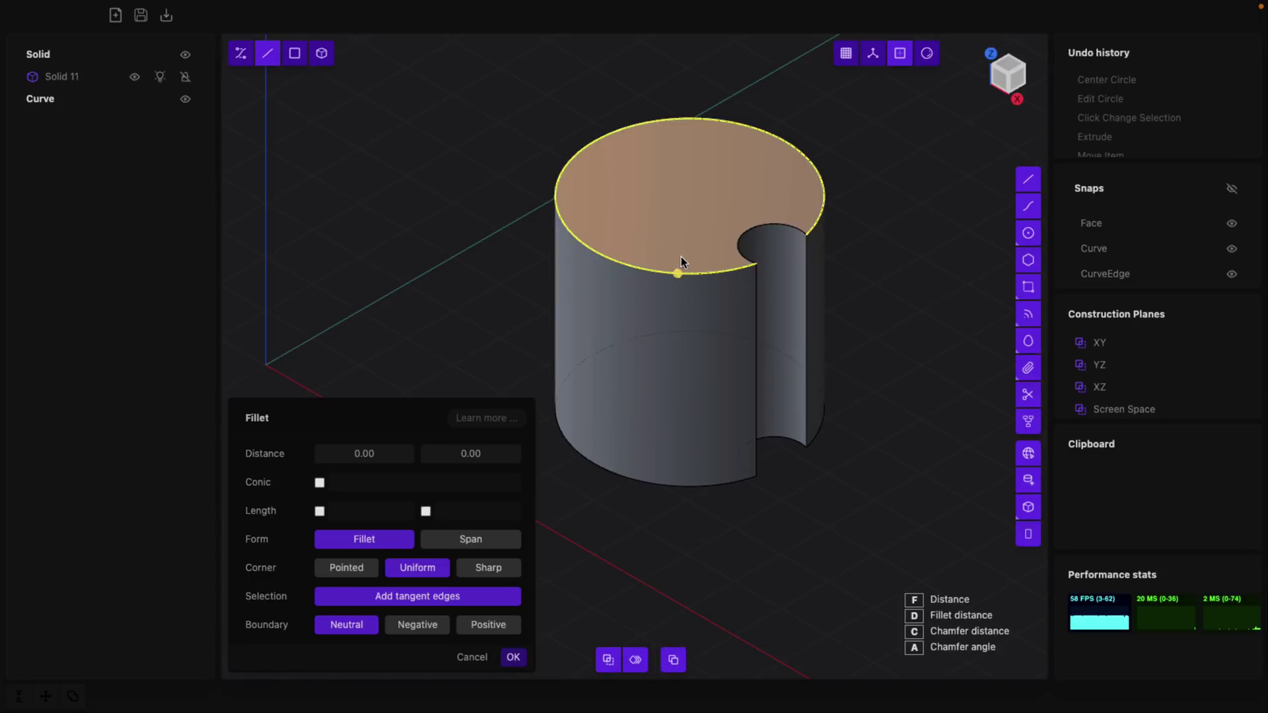
pyautogui.moveTo(677, 273); pyautogui.dragTo(684, 271)
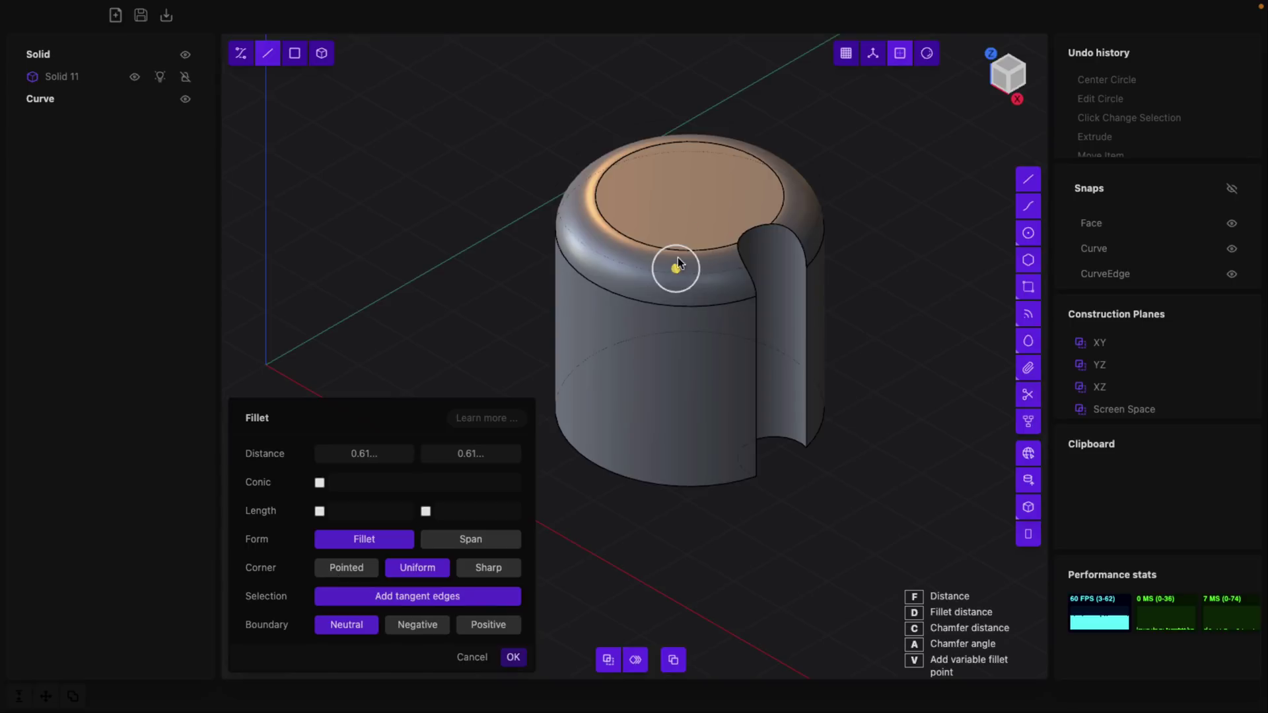
pyautogui.click(513, 657)
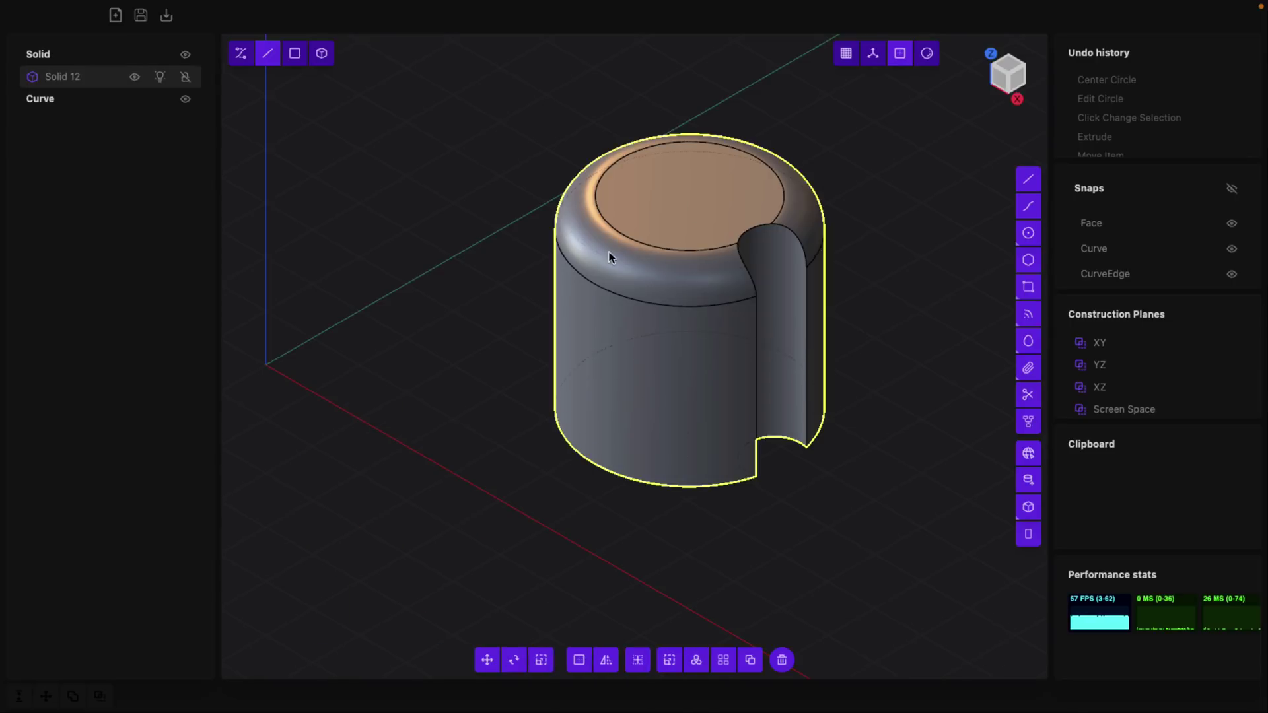
# Step: Select the cylinder's top face in face-select mode
pyautogui.click(294, 55)
pyautogui.click(690, 186)
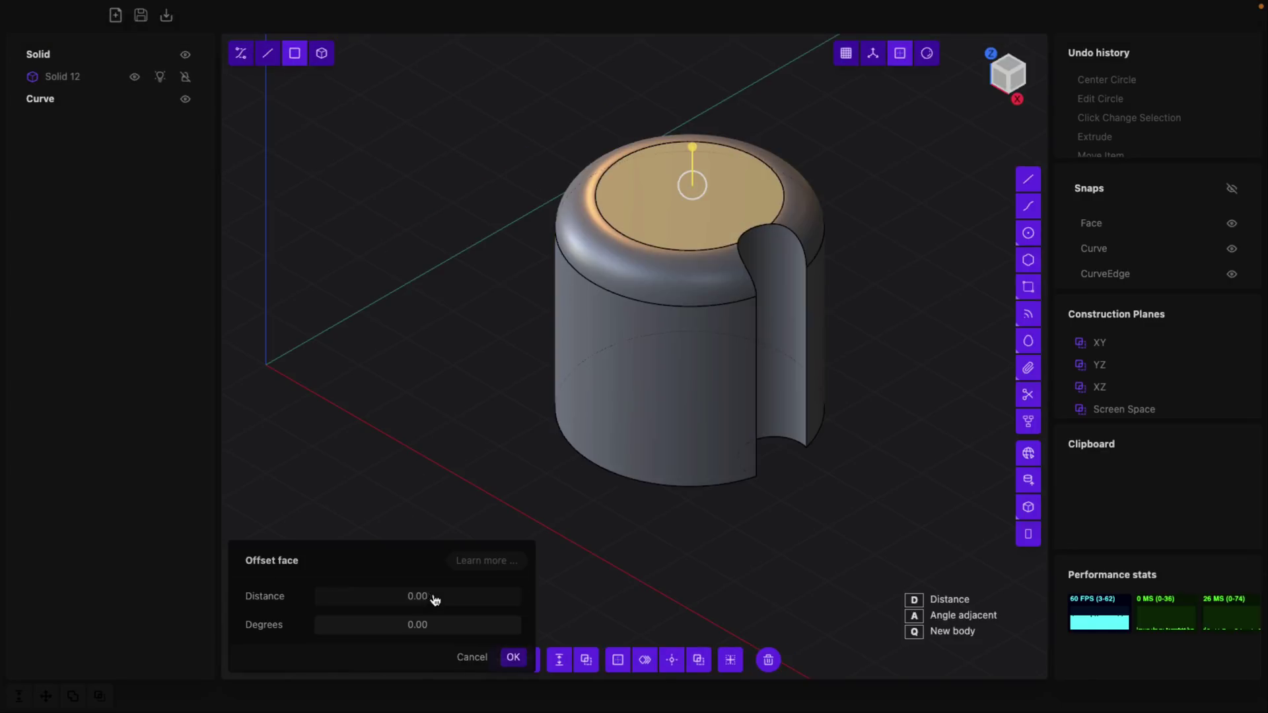
pyautogui.click(507, 656)
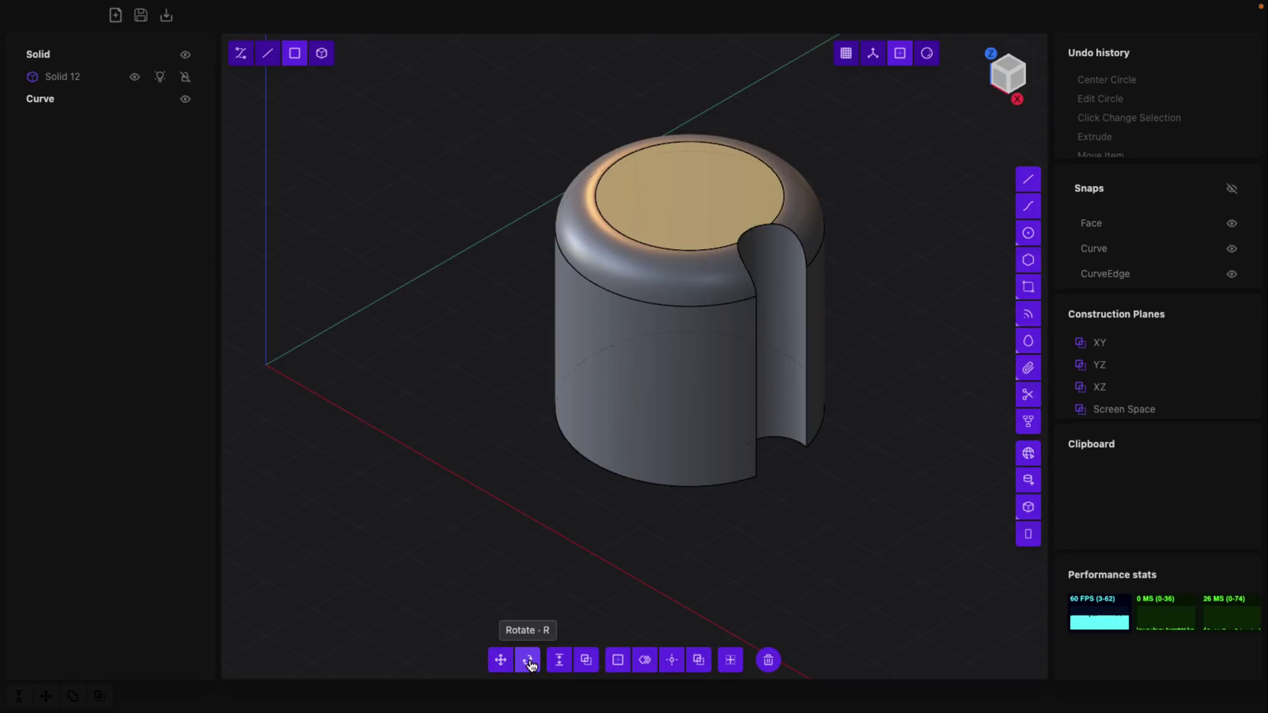
# Step: Extrude the top face upward into a taller raised neck
pyautogui.click(558, 661)
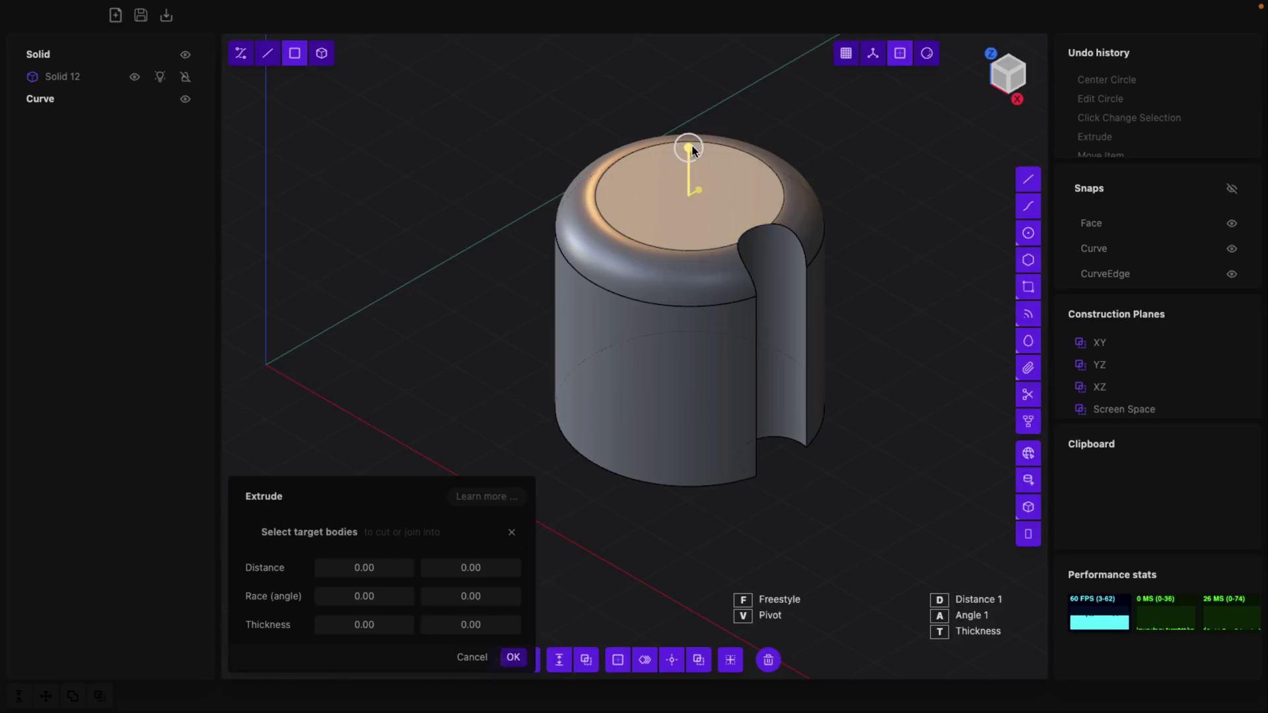
pyautogui.moveTo(354, 573); pyautogui.dragTo(487, 574)
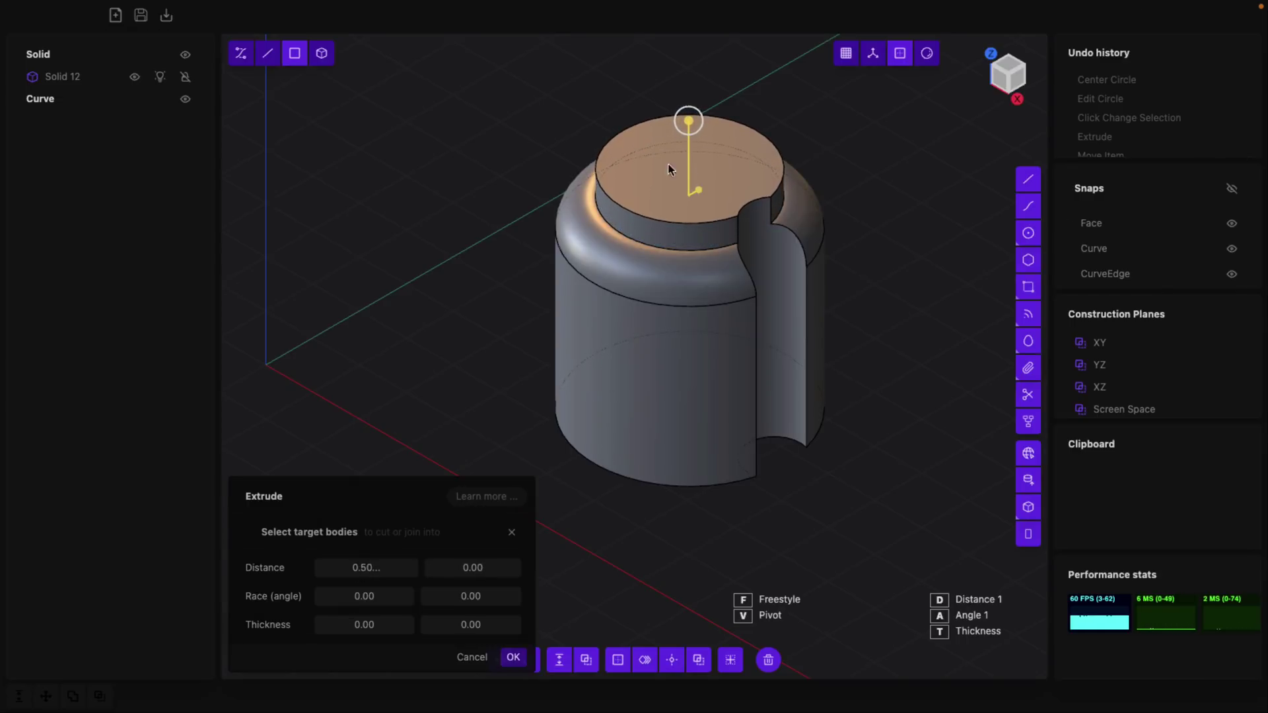
pyautogui.moveTo(689, 121); pyautogui.dragTo(693, 89)
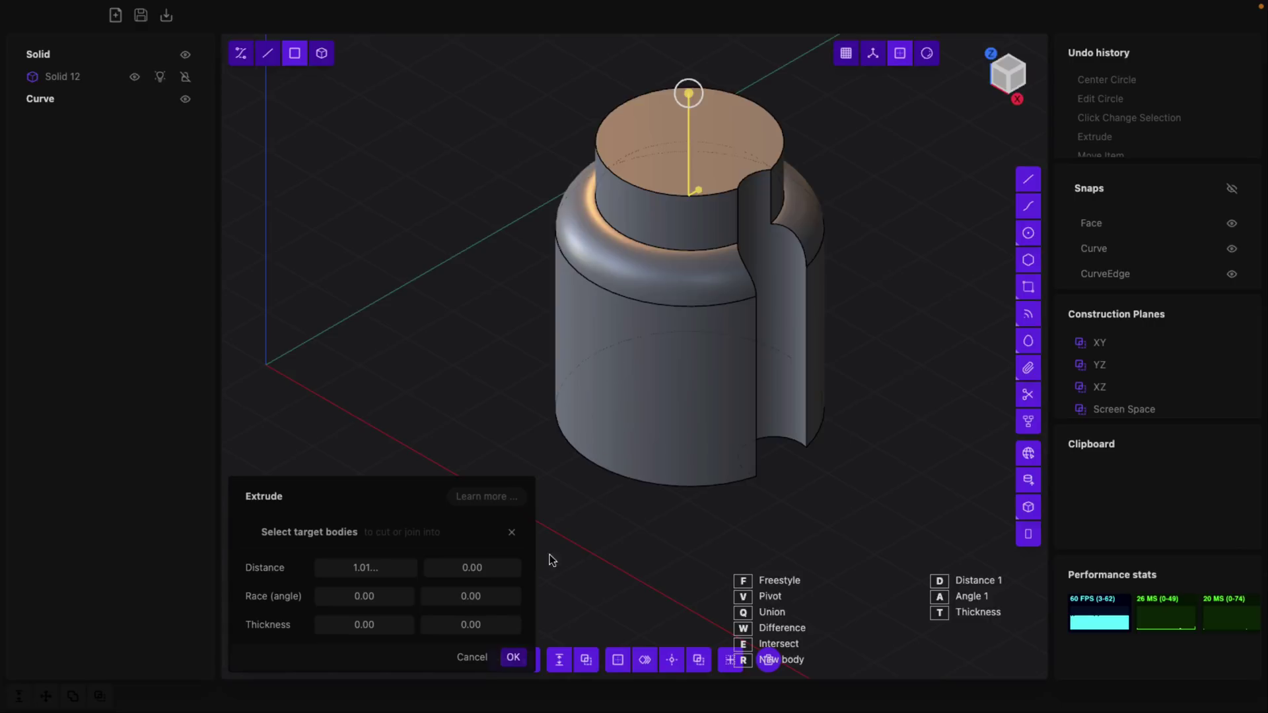
pyautogui.click(516, 657)
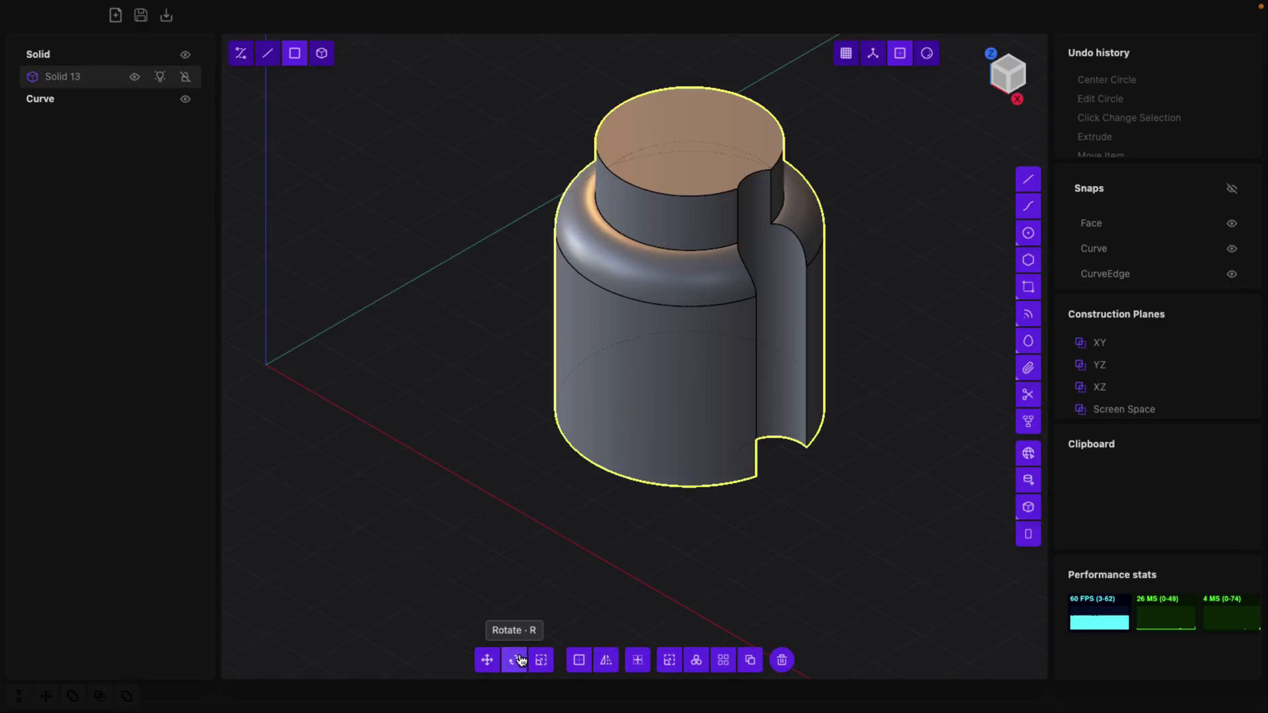
# Step: Select the jar's side face, start an Offset face, and begin a curve
pyautogui.click(611, 337)
pyautogui.press('o')
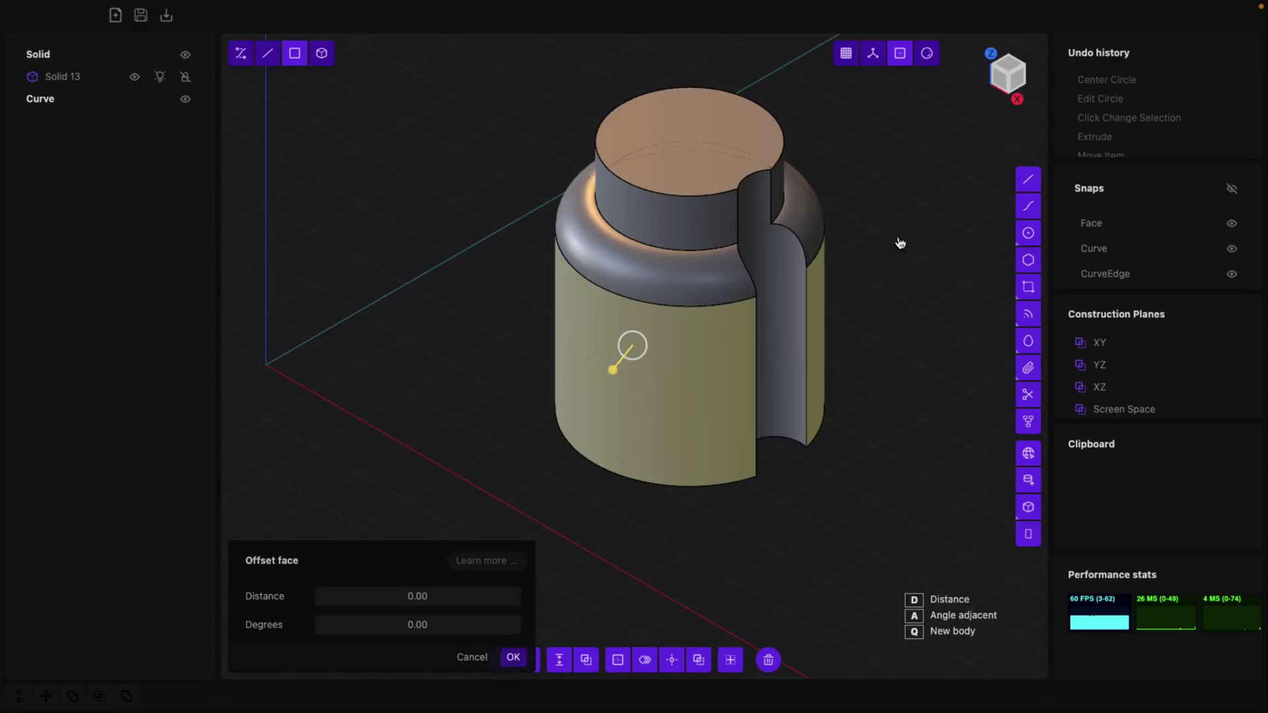
pyautogui.click(1028, 206)
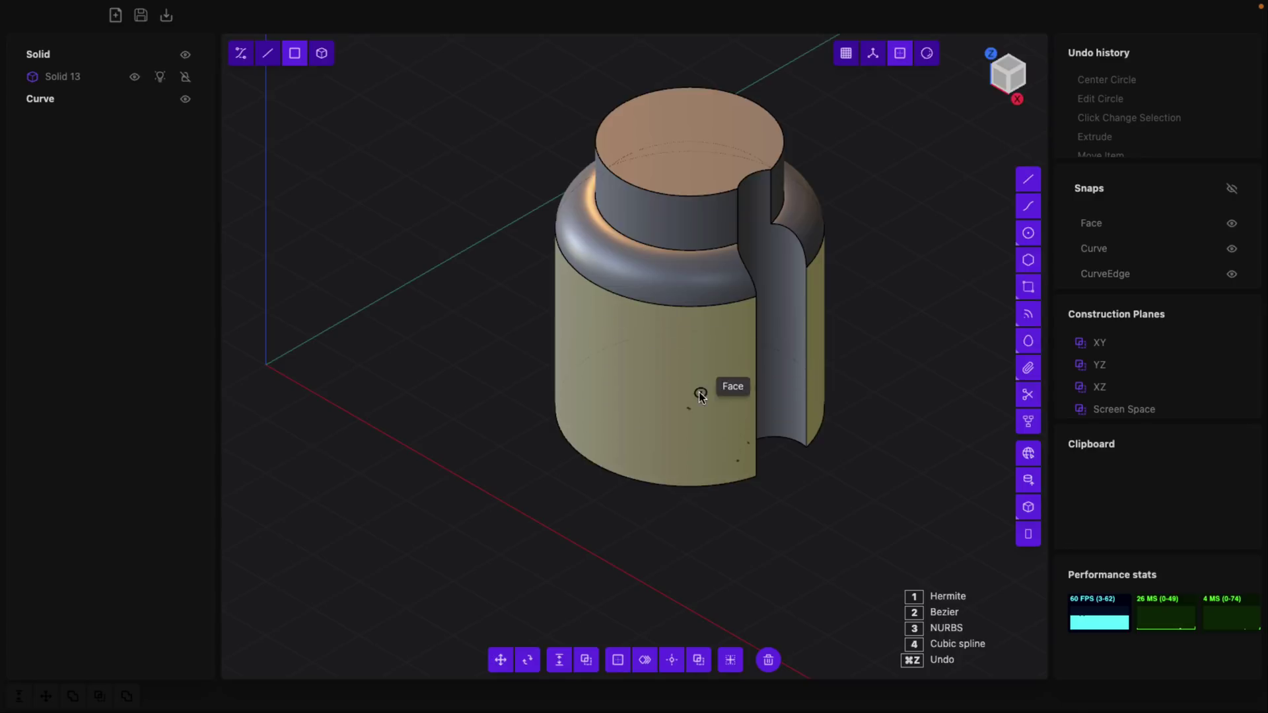
# Step: Draw a closed three-point curve loop on the jar's side face
pyautogui.click(590, 329)
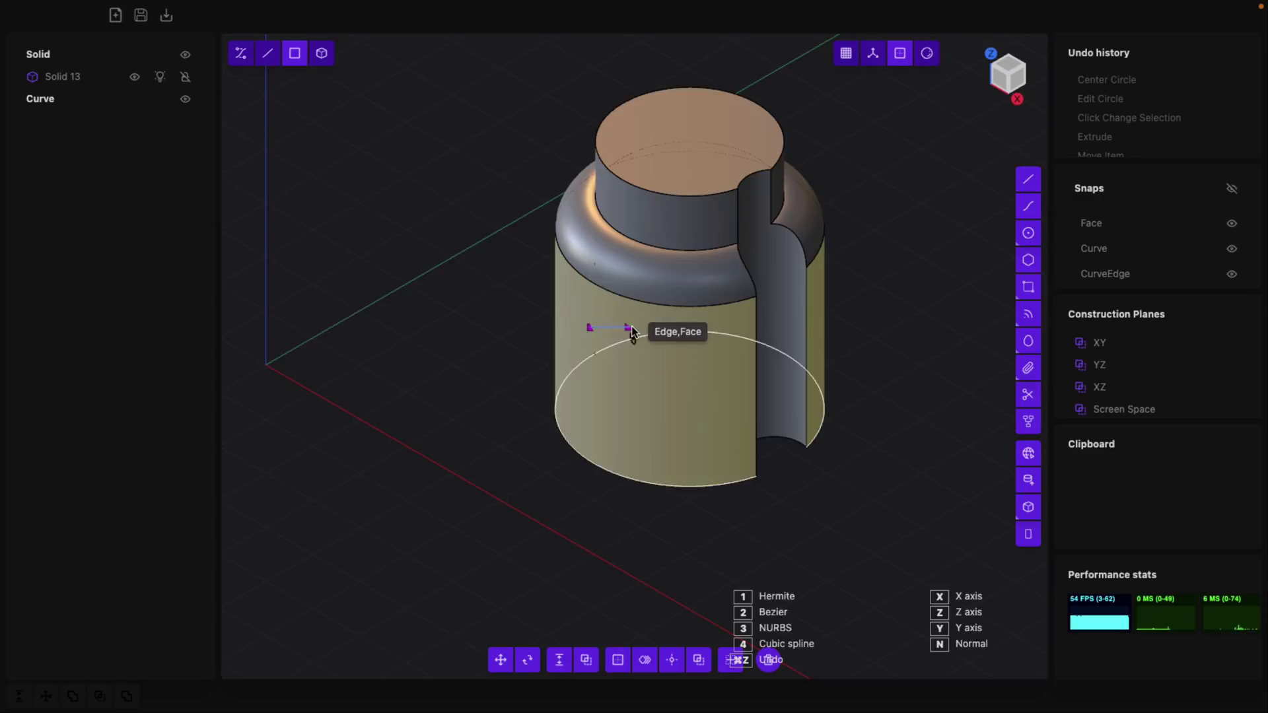
pyautogui.click(685, 406)
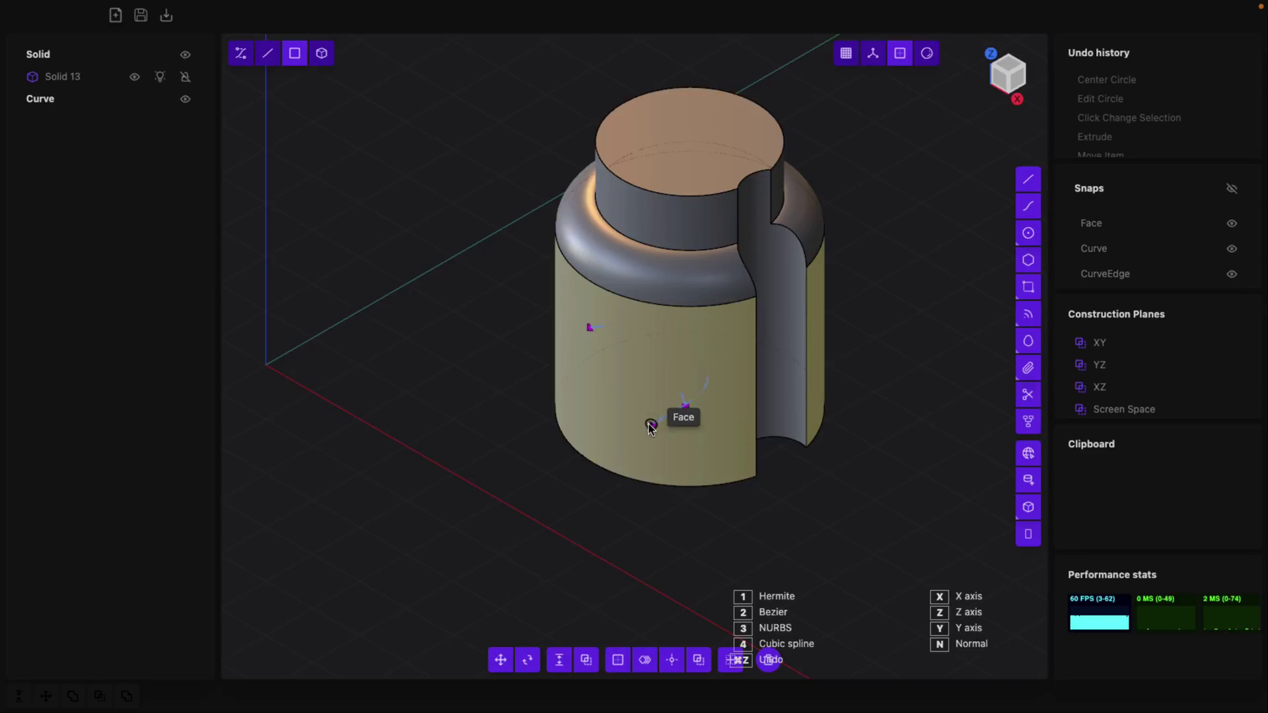
pyautogui.click(615, 428)
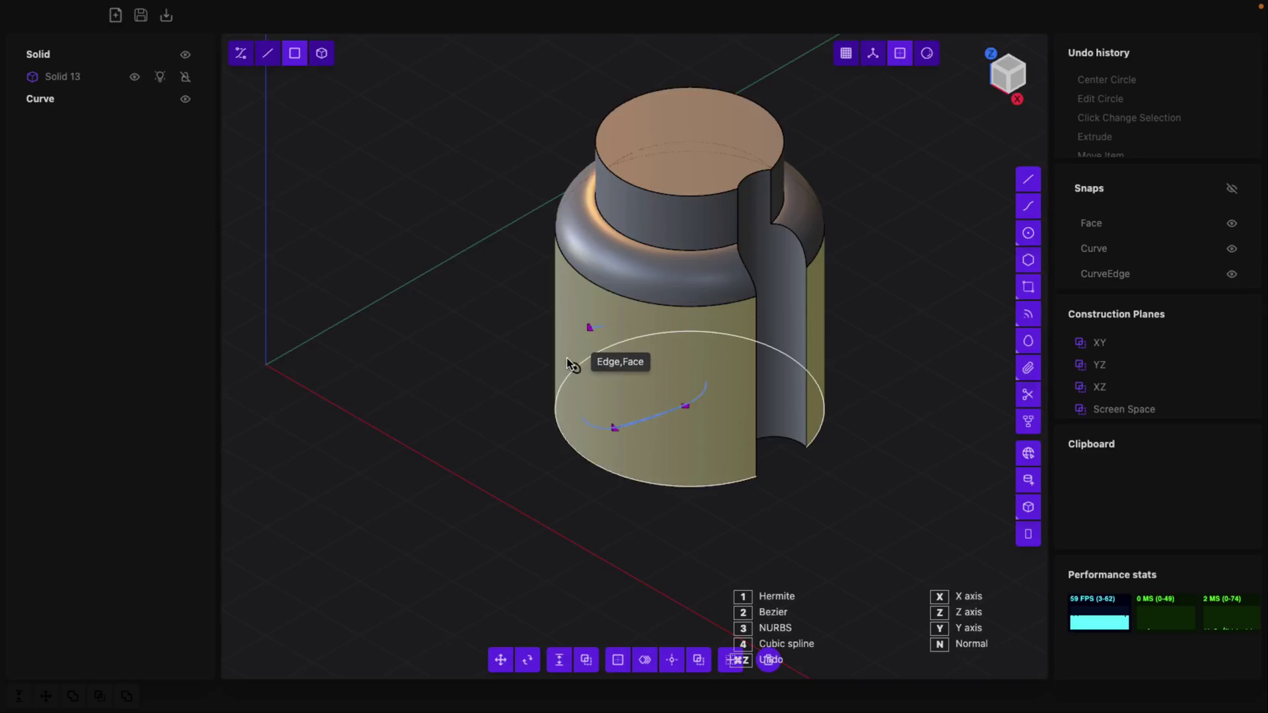
pyautogui.click(587, 330)
pyautogui.moveTo(809, 401); pyautogui.dragTo(972, 406, button='middle')
# Step: Delete the side-face curve and orbit to view the jar's bottom face
pyautogui.press('Delete')
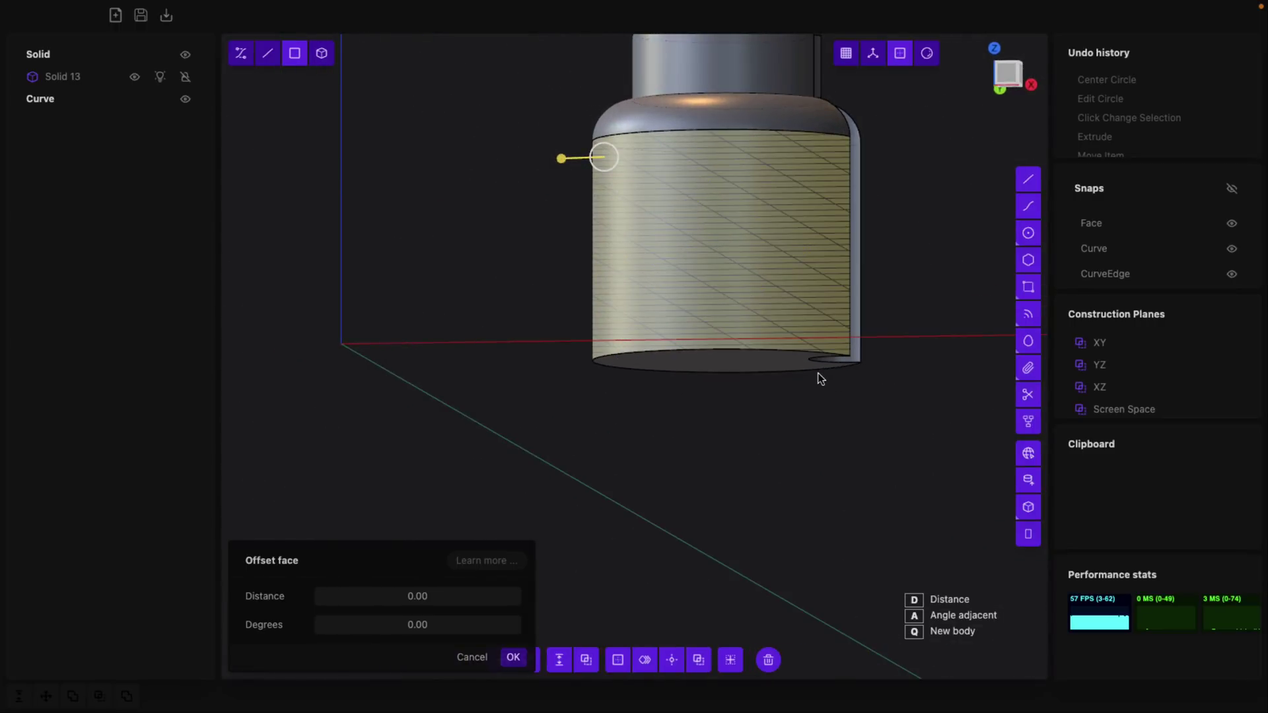
pyautogui.scroll(1, 812, 390)
pyautogui.moveTo(811, 406); pyautogui.dragTo(713, 322, button='middle')
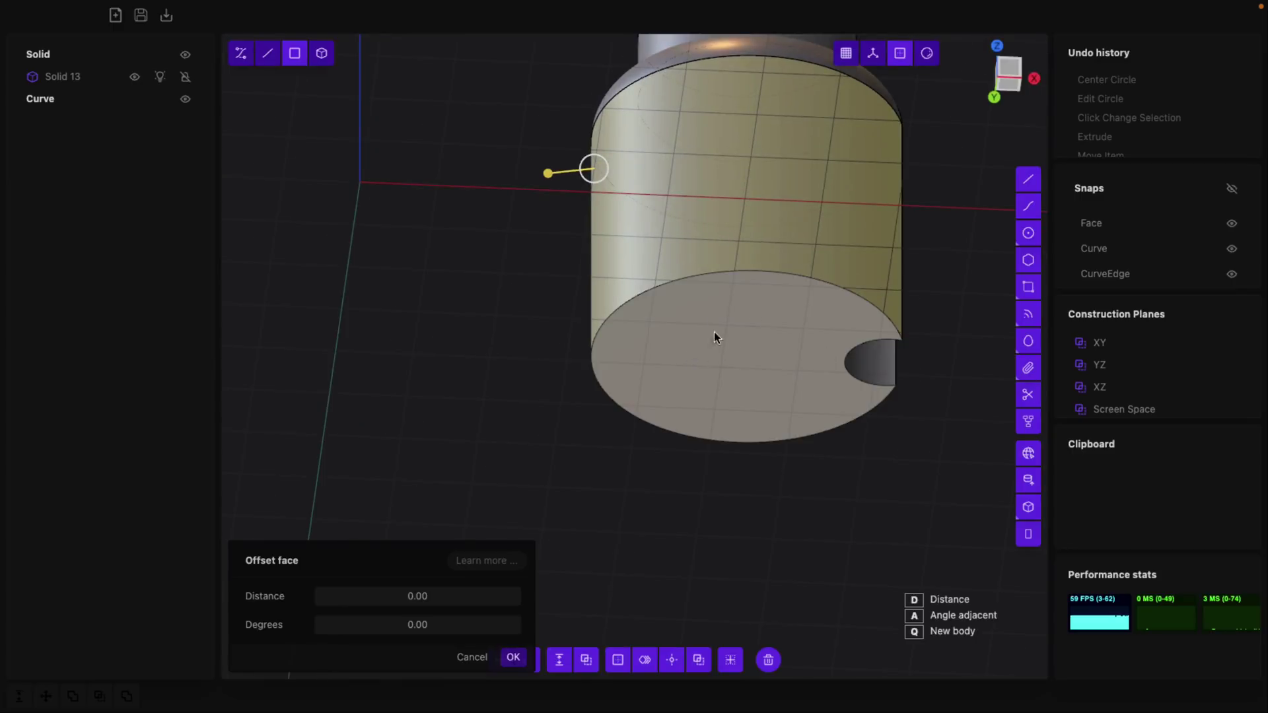
# Step: Draw a closed four-point curve loop, Curve 15, on the bottom face
pyautogui.click(1026, 210)
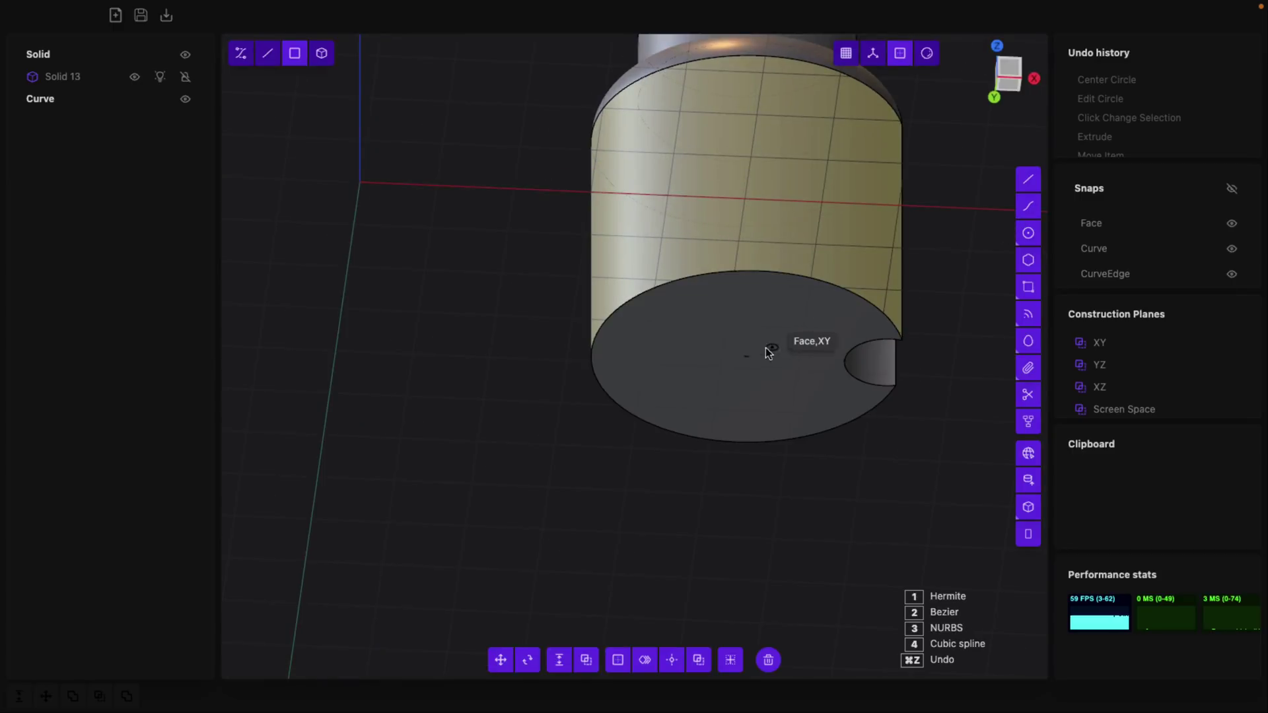
pyautogui.click(698, 355)
pyautogui.click(732, 328)
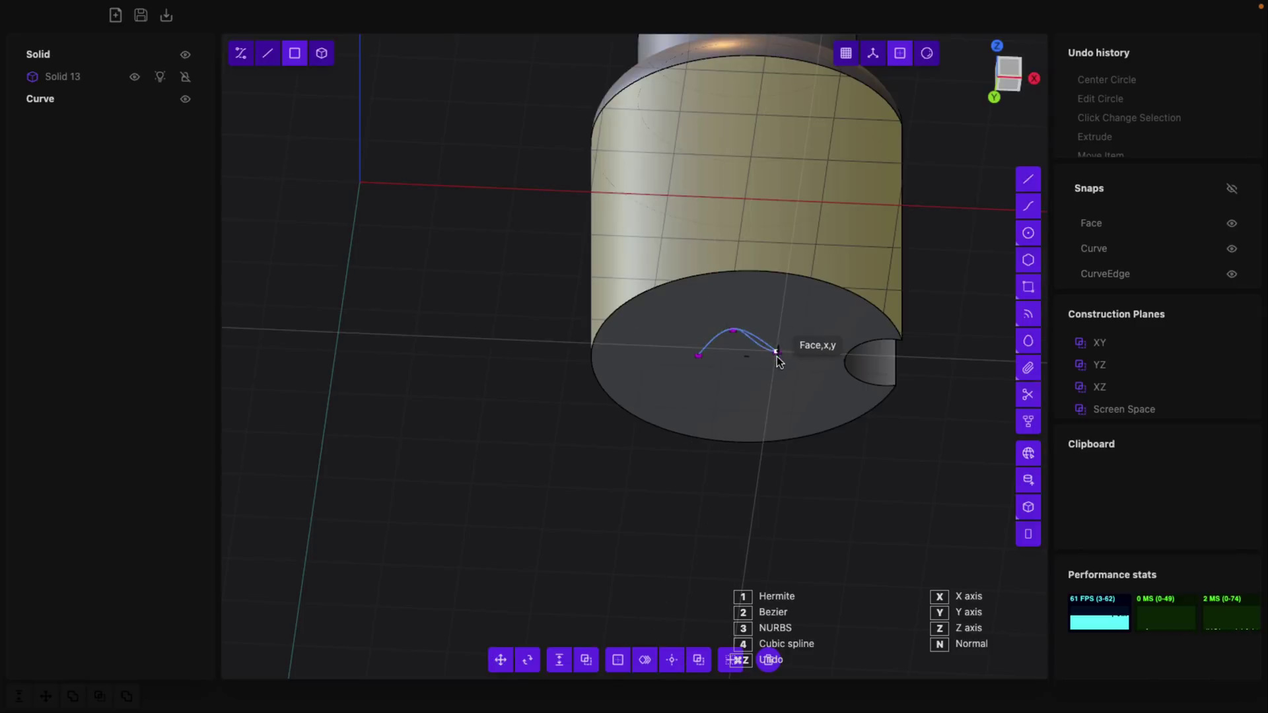
pyautogui.click(777, 351)
pyautogui.click(760, 379)
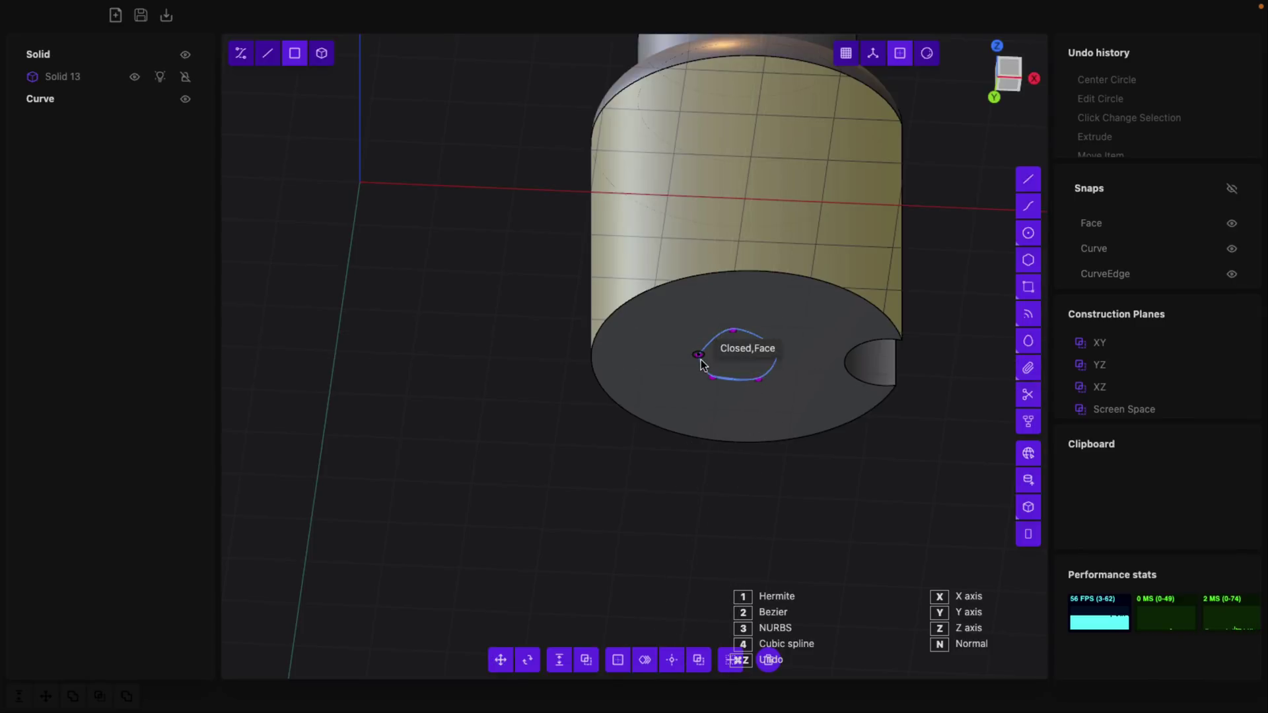
pyautogui.click(700, 356)
pyautogui.moveTo(715, 451); pyautogui.dragTo(696, 418, button='middle')
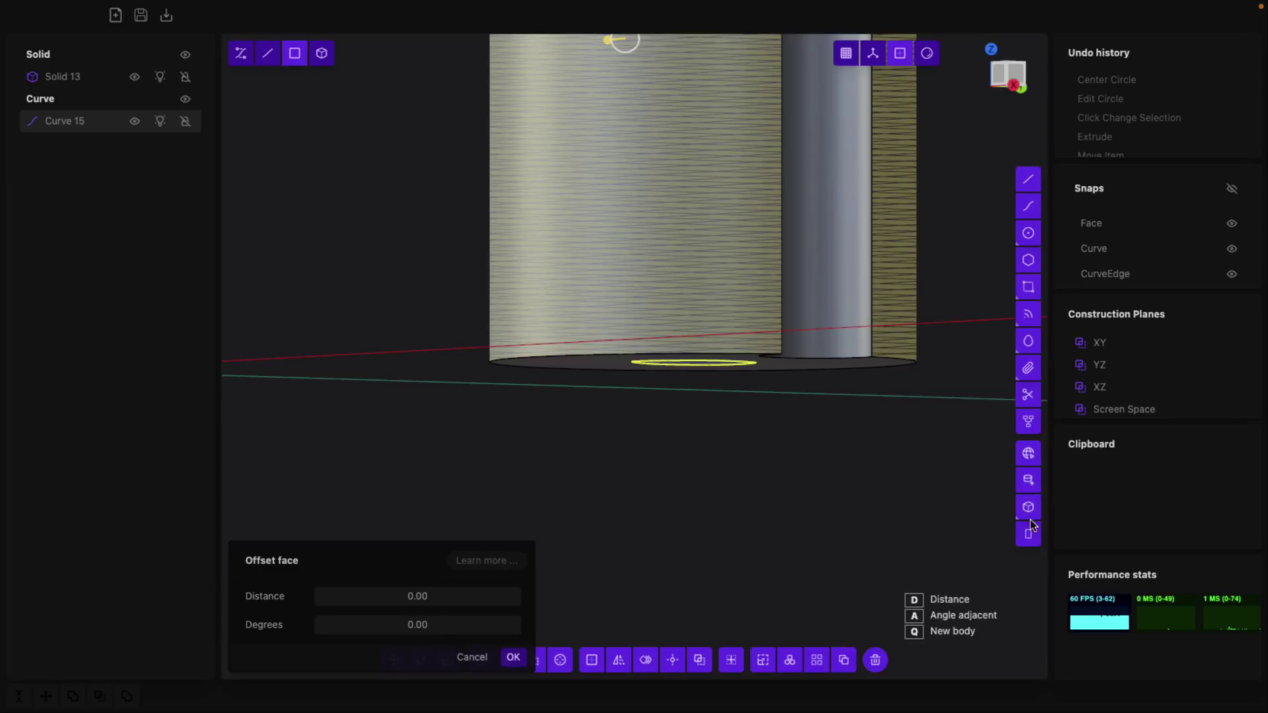
# Step: Start a cylinder centred on the jar's side with a small radius along Y
pyautogui.click(1030, 482)
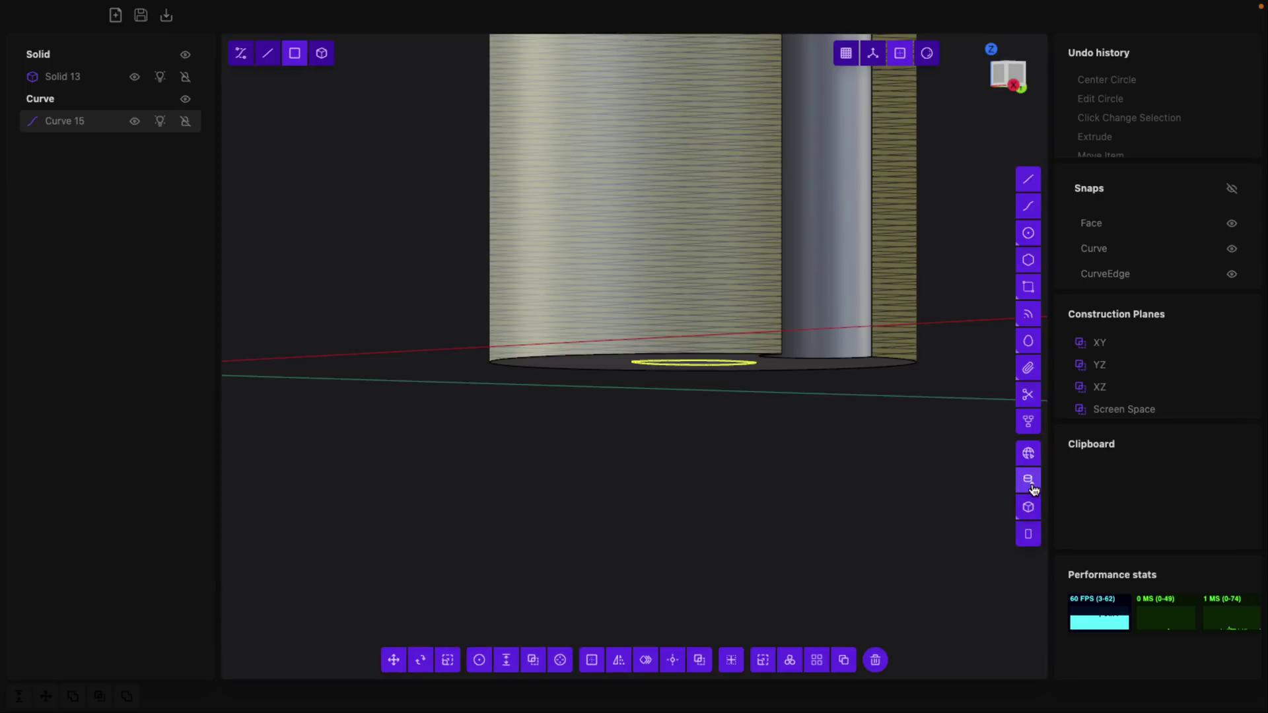
pyautogui.scroll(-5, 801, 497)
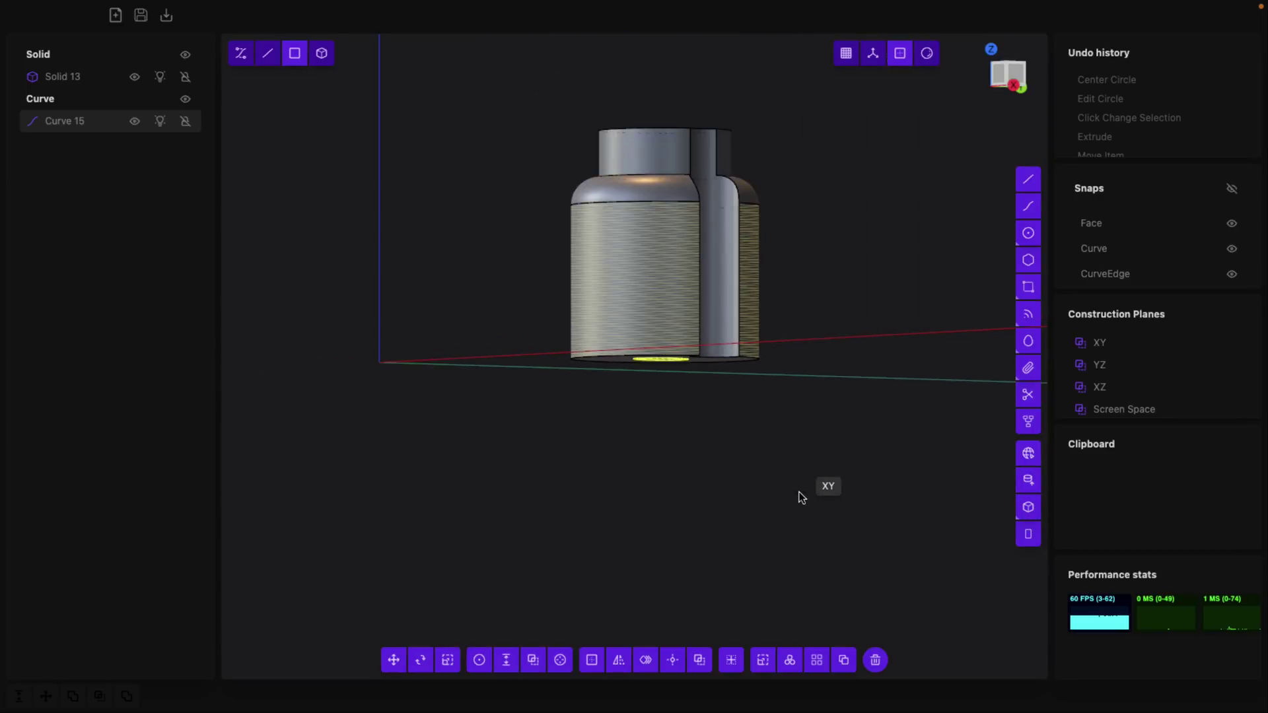
pyautogui.click(585, 270)
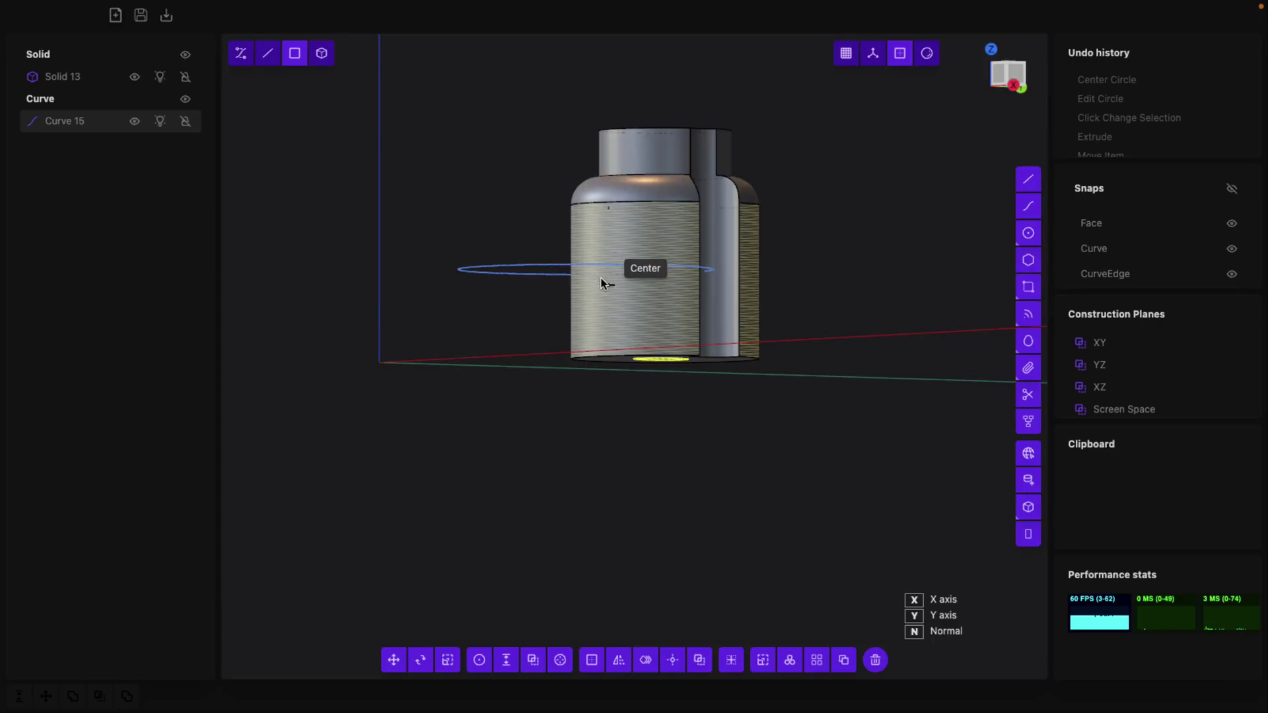
pyautogui.press('y')
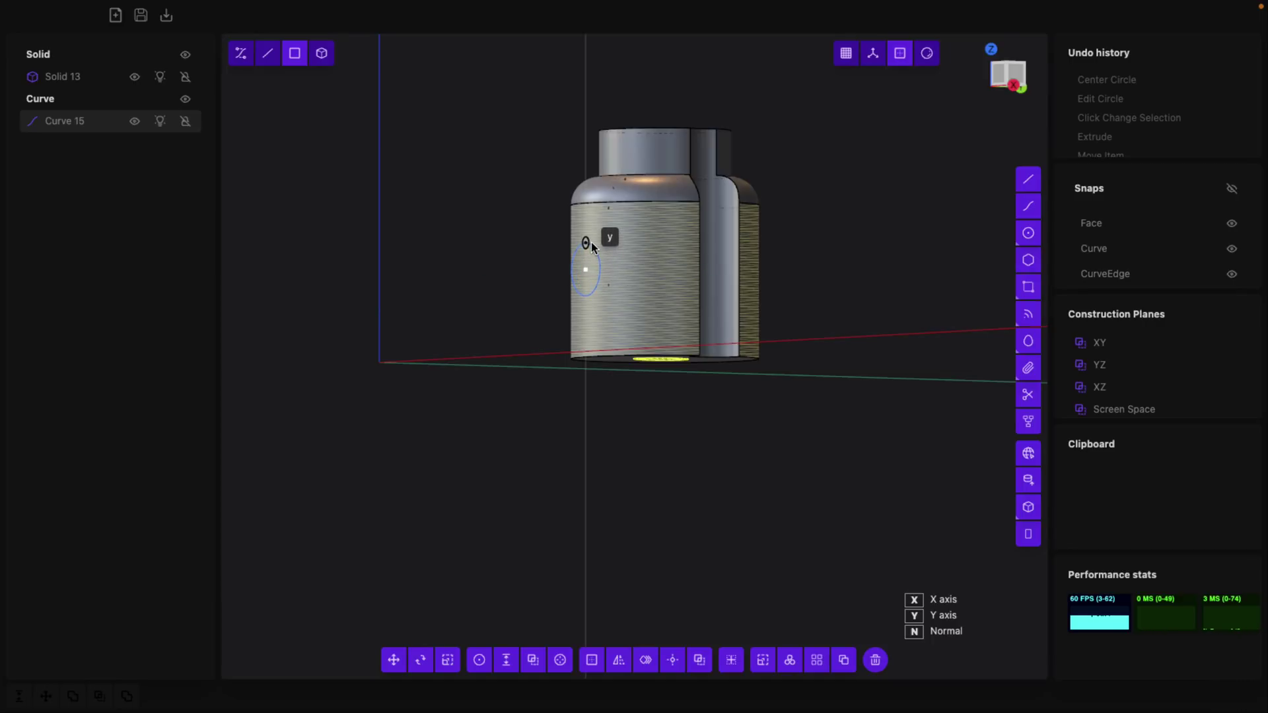
pyautogui.press('x')
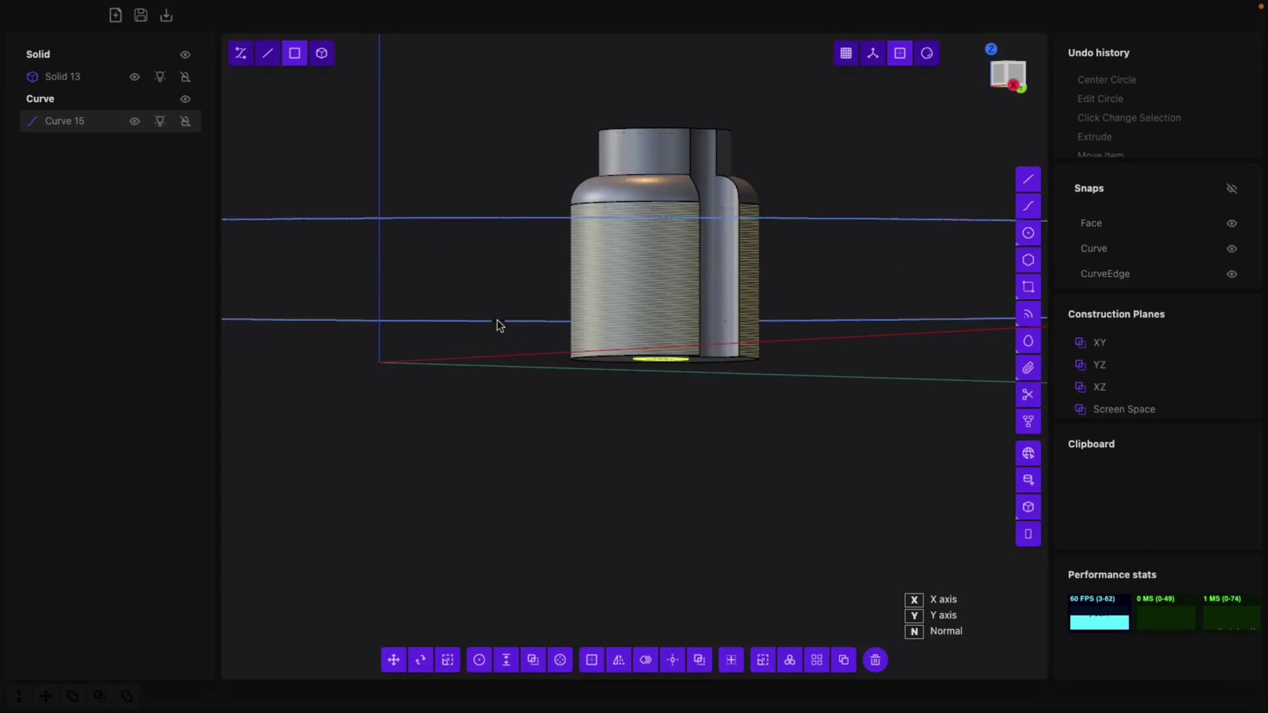
pyautogui.press('y')
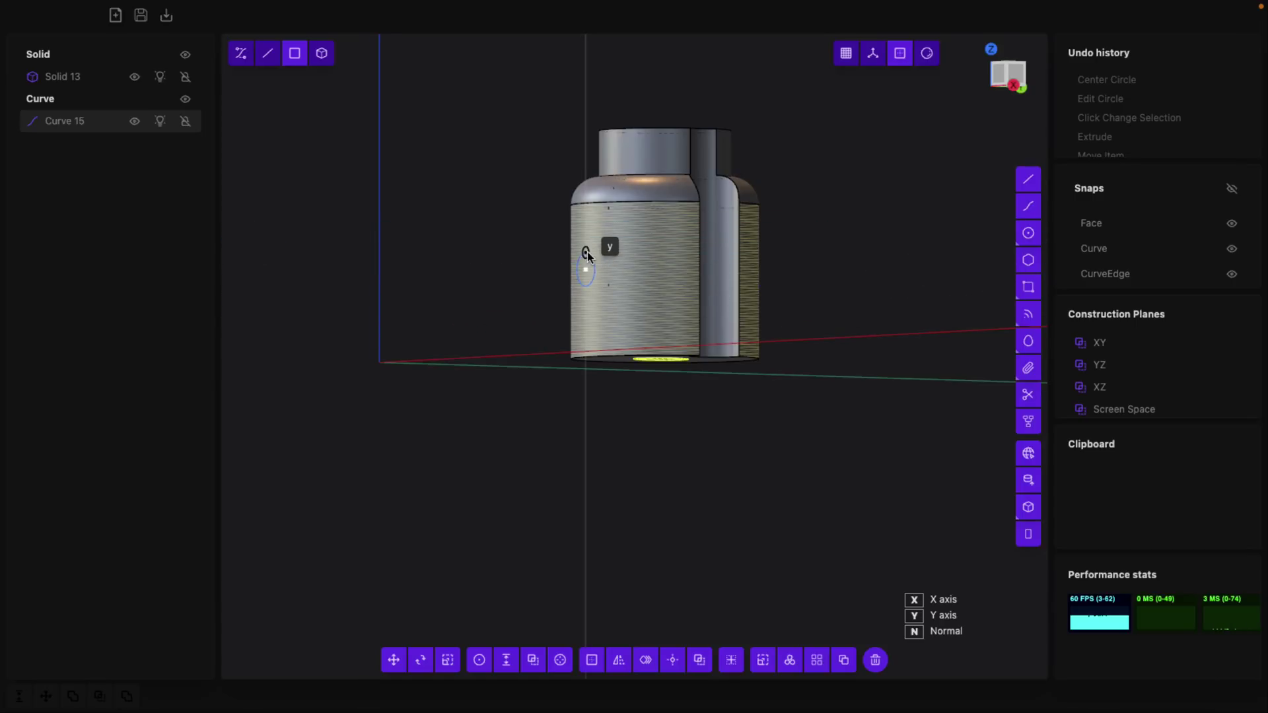
pyautogui.click(587, 251)
pyautogui.press('e')
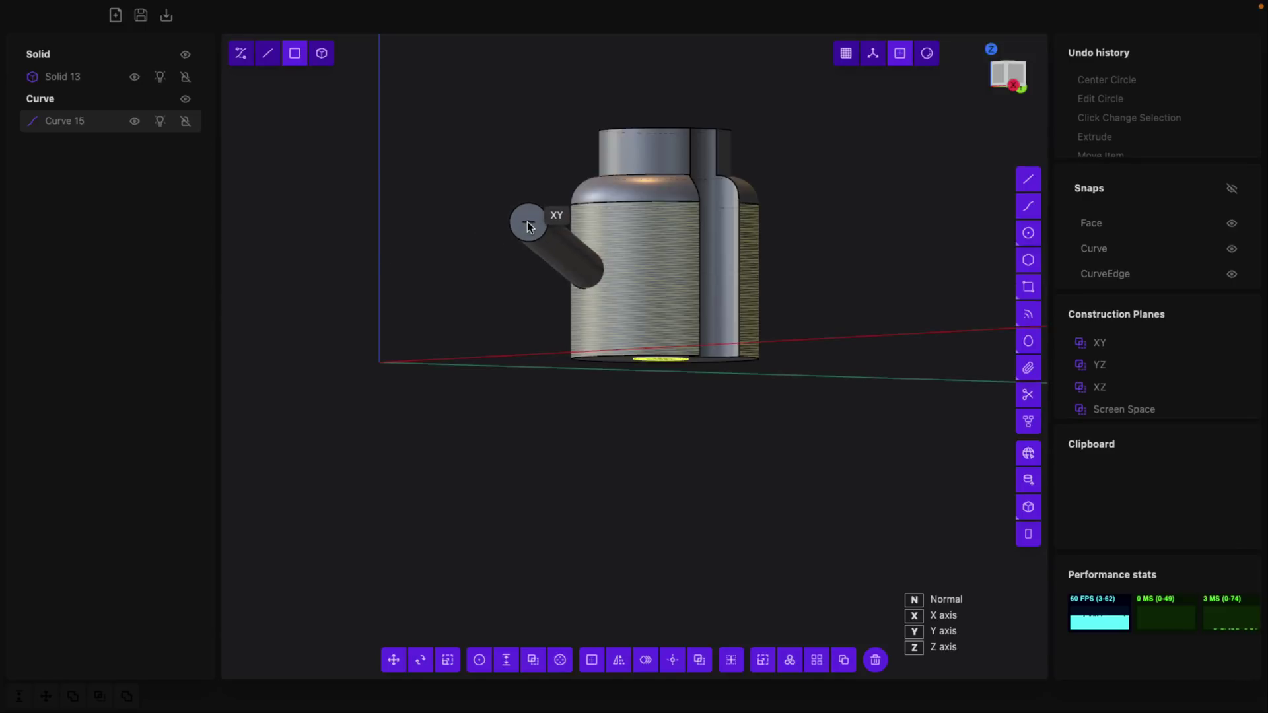
# Step: Align the side cylinder along the drawn line and widen its radius to about 0.76
pyautogui.click(444, 288)
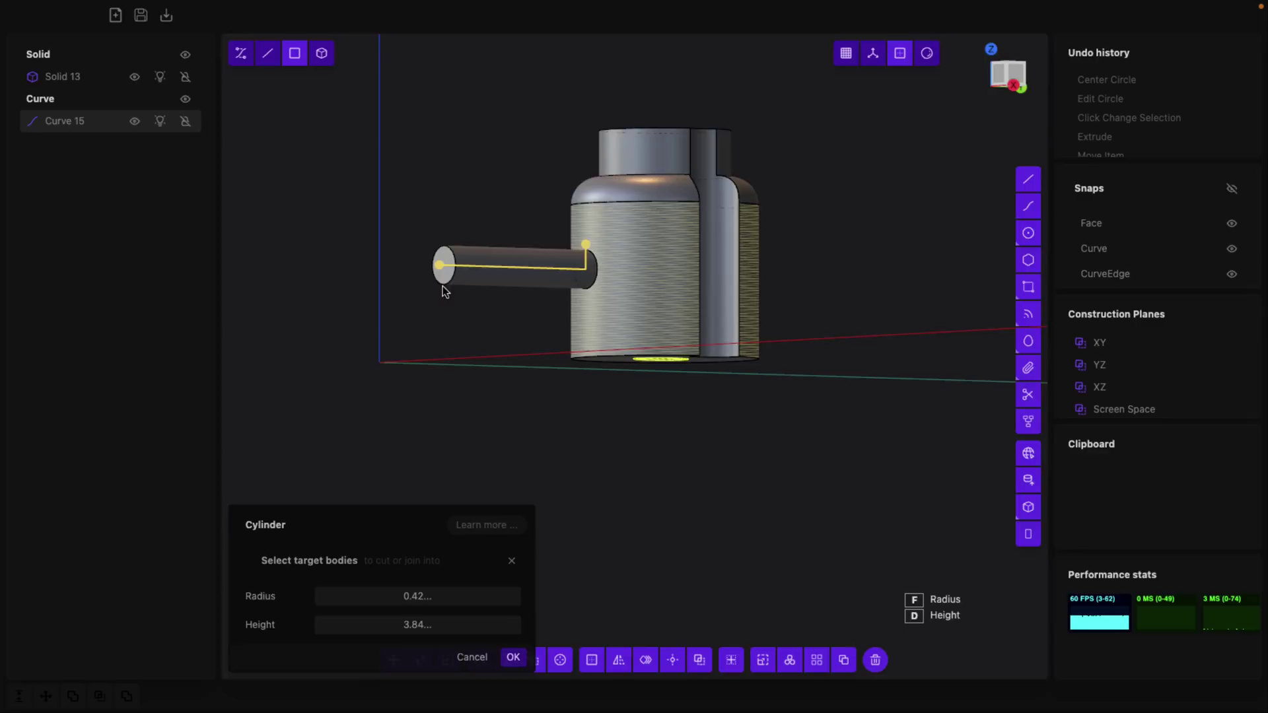
pyautogui.moveTo(429, 596)
pyautogui.mouseDown()
pyautogui.moveTo(462, 596)
pyautogui.moveTo(429, 597)
pyautogui.mouseUp()
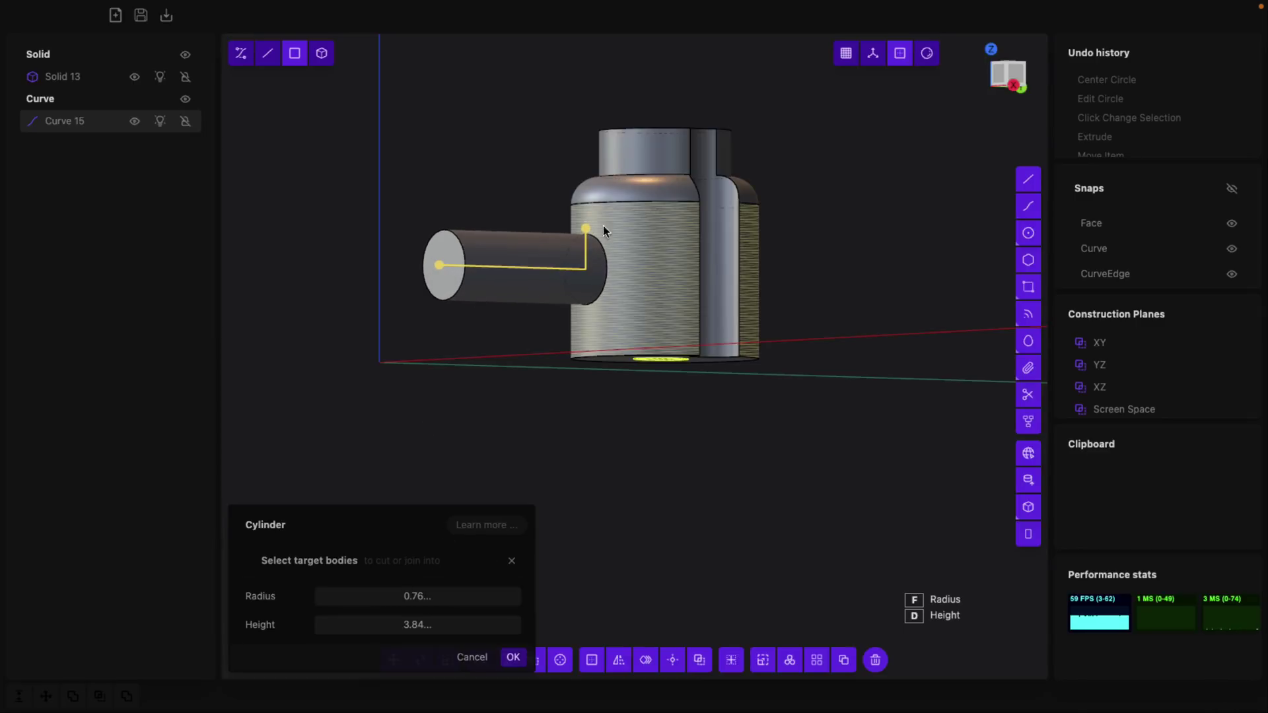
pyautogui.moveTo(655, 315); pyautogui.dragTo(641, 422, button='middle')
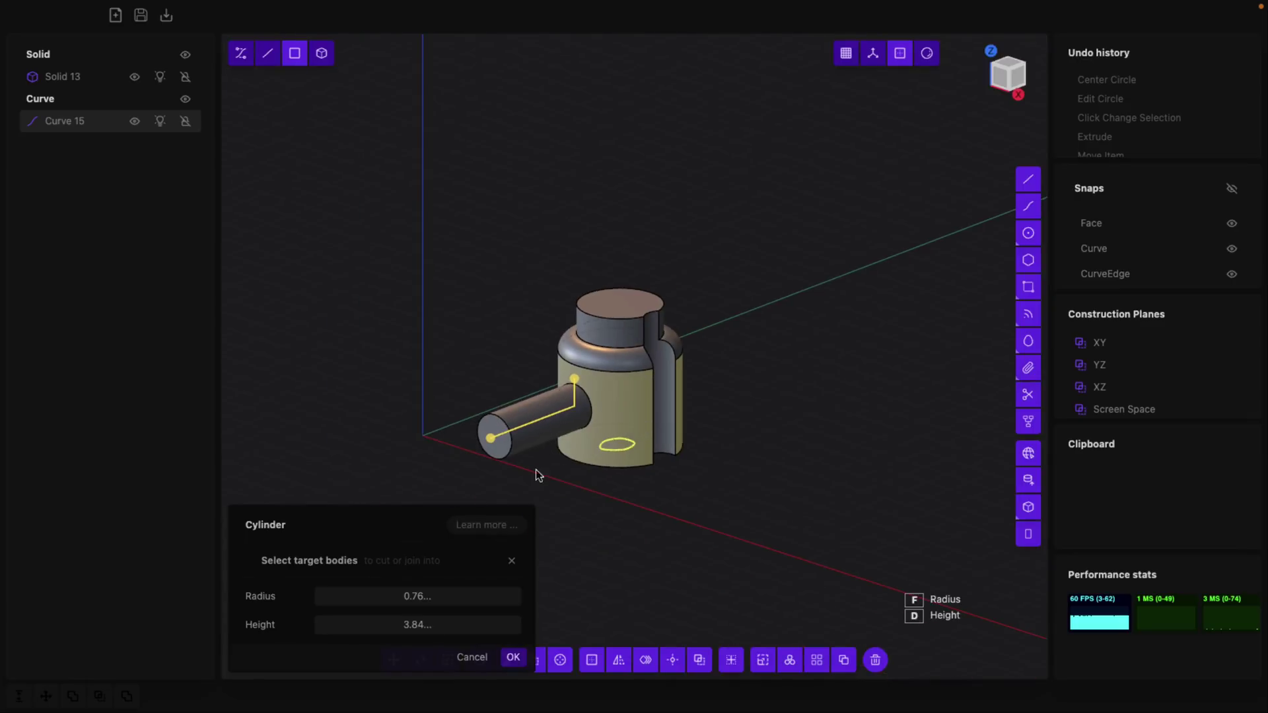
# Step: Commit the side cylinder as its own solid and draw a centred circle on its face
pyautogui.click(546, 419)
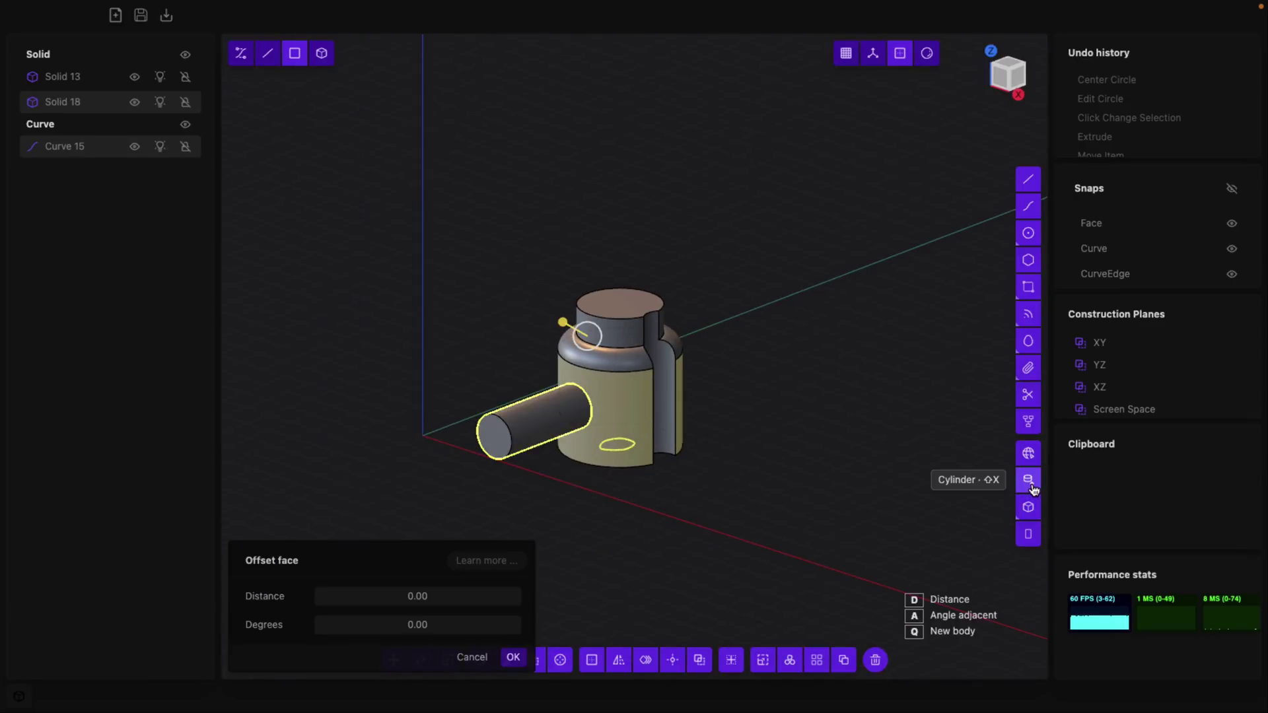
pyautogui.press('Escape')
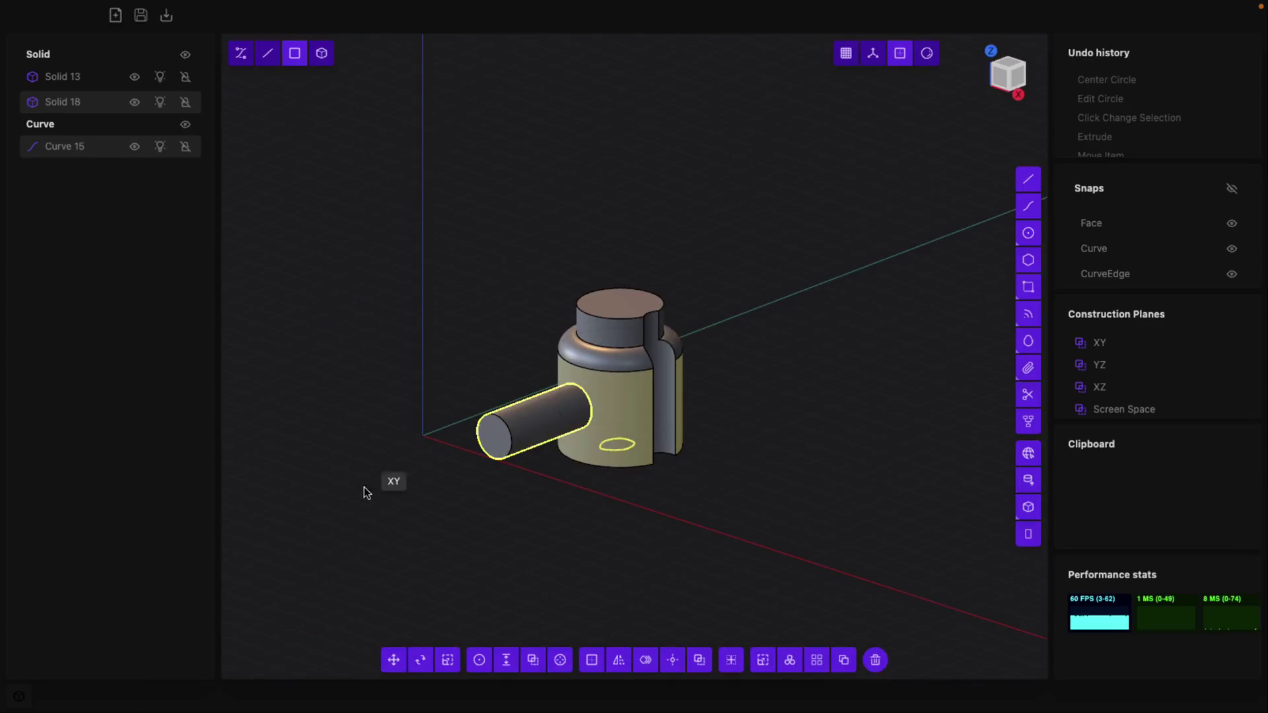
pyautogui.press('c')
pyautogui.click(530, 427)
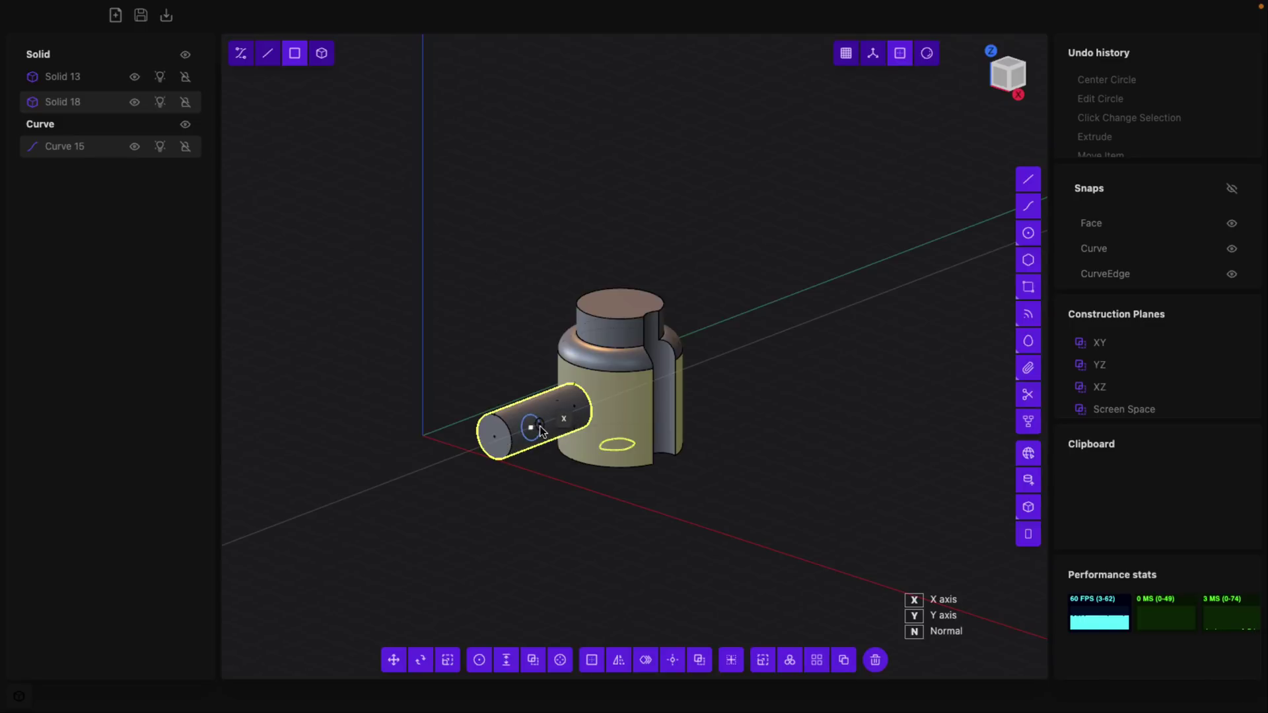
pyautogui.click(541, 426)
# Step: Extrude the circle across the cylinder as a Difference cut, making a round through hole
pyautogui.press('e')
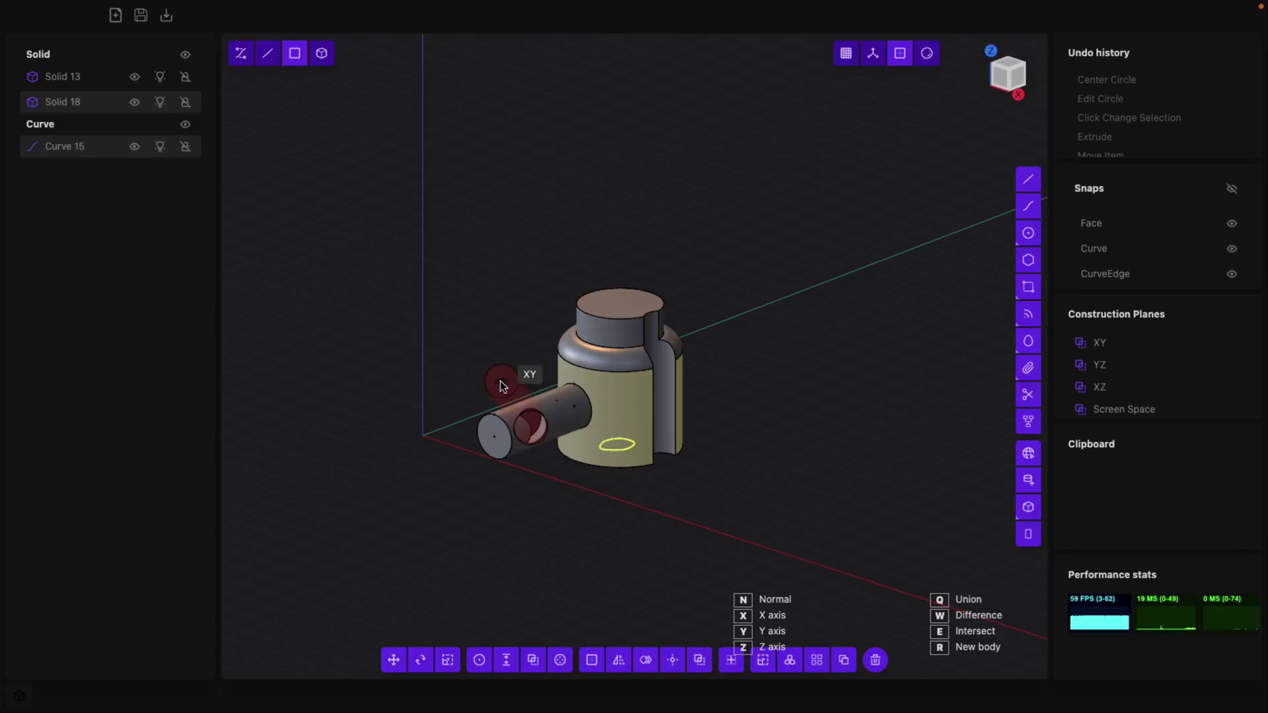
pyautogui.click(500, 382)
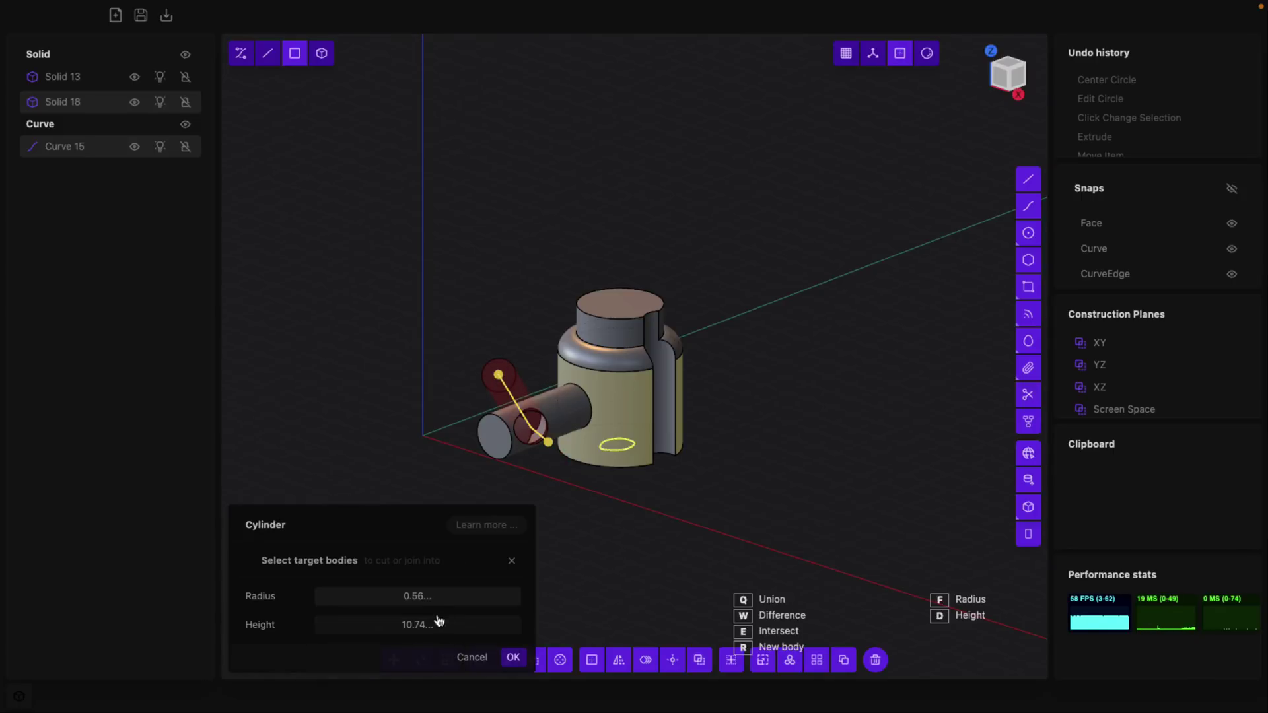
pyautogui.click(513, 657)
pyautogui.scroll(1, 679, 500)
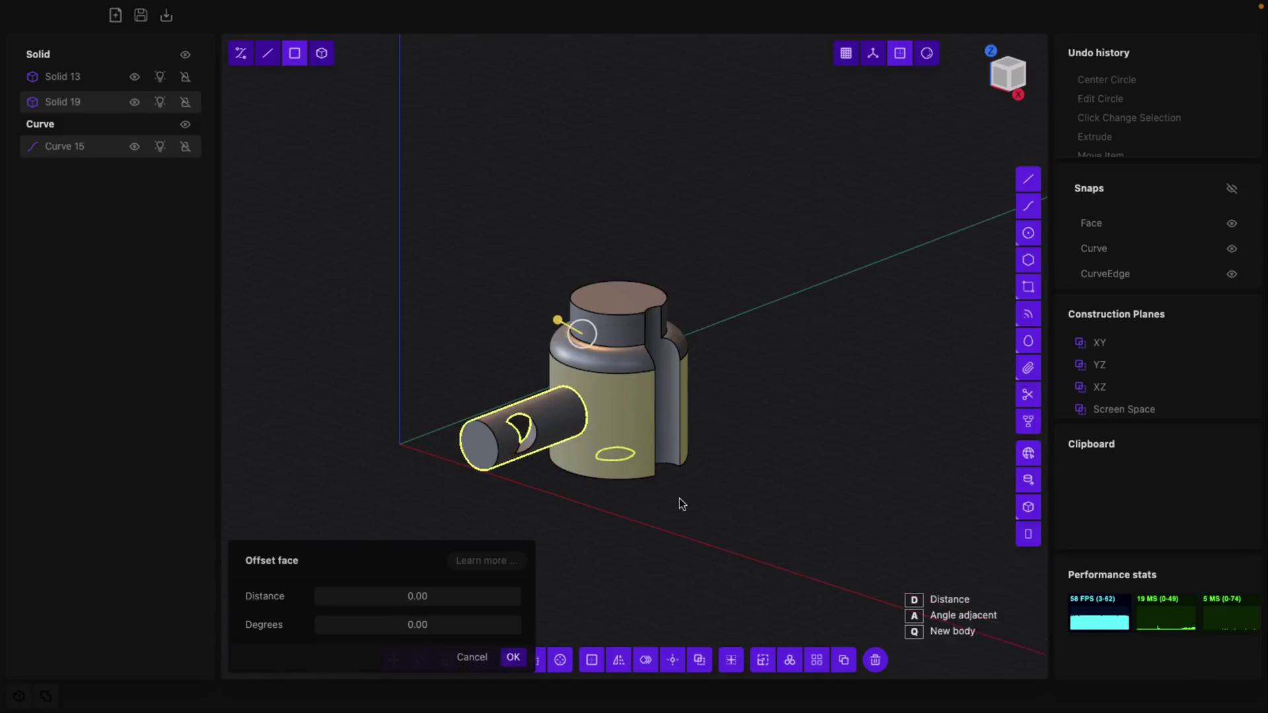
pyautogui.moveTo(680, 504)
pyautogui.mouseDown(button='middle')
pyautogui.moveTo(637, 501)
pyautogui.moveTo(617, 467)
pyautogui.moveTo(594, 489)
pyautogui.moveTo(695, 486)
pyautogui.mouseUp(button='middle')
pyautogui.scroll(3, 707, 297)
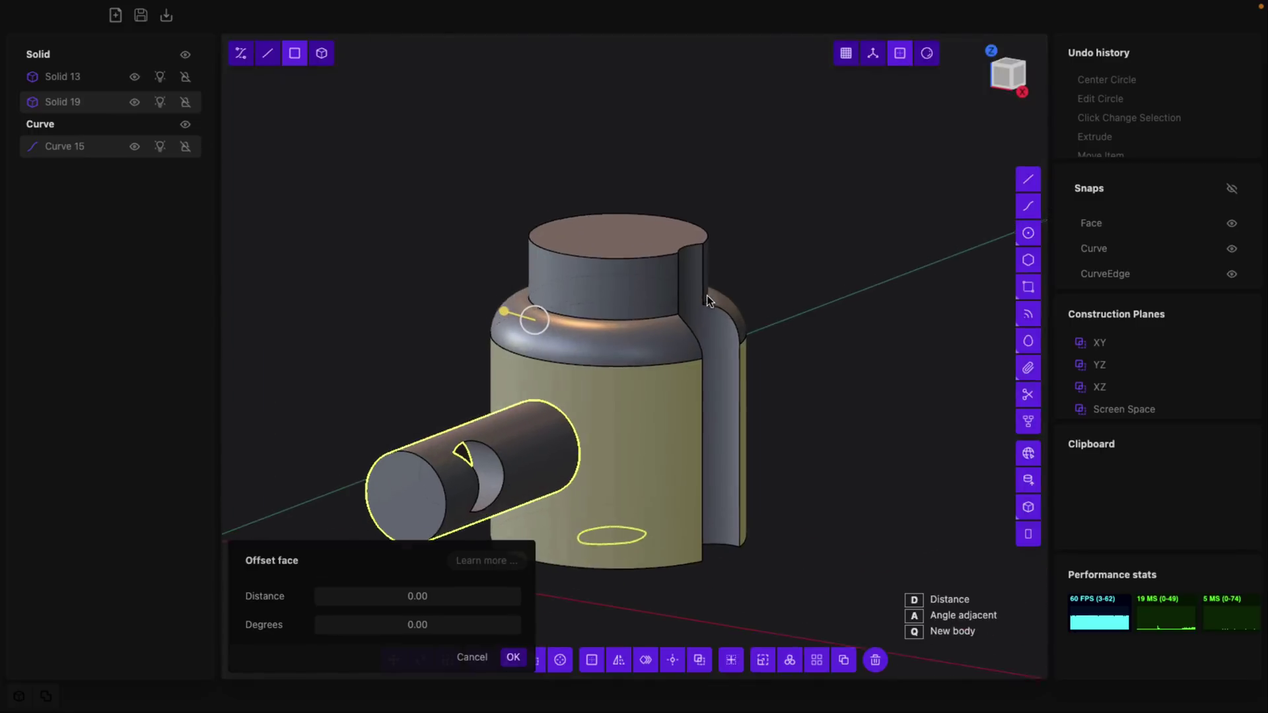
pyautogui.scroll(1, 706, 299)
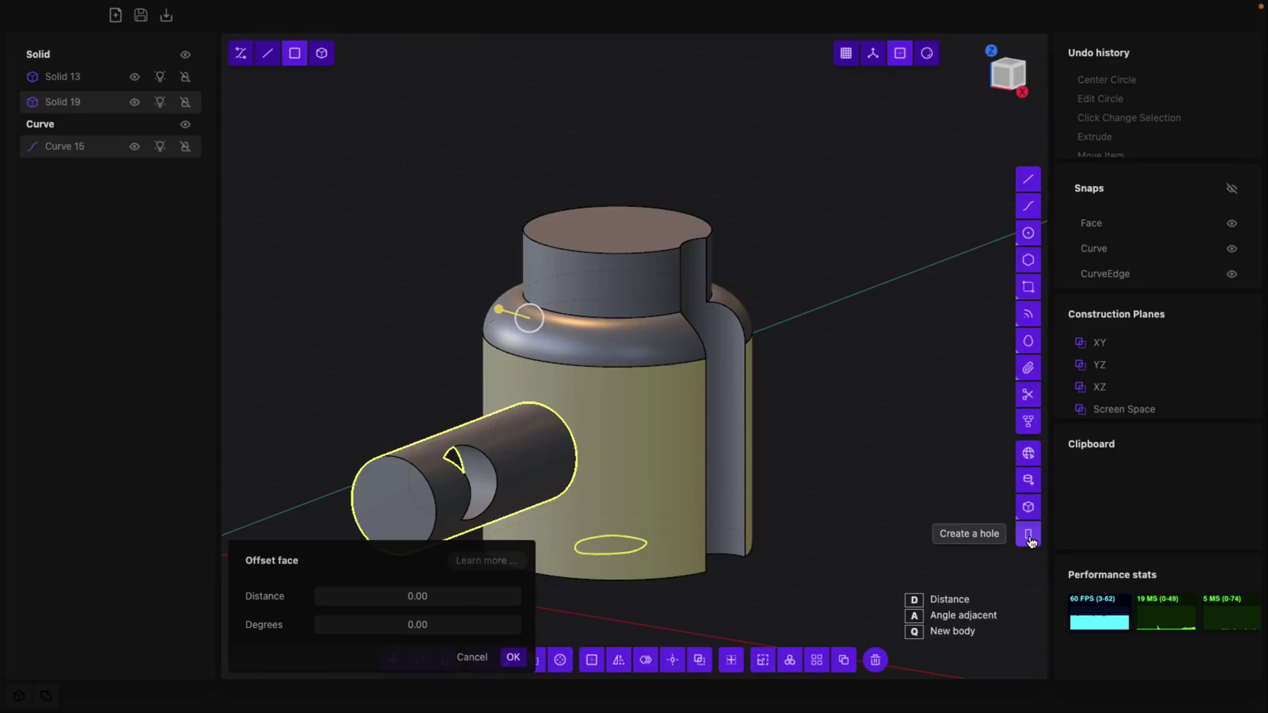
# Step: Confirm the pending Offset face operation, leaving the holed Solid 19 unchanged
pyautogui.click(513, 657)
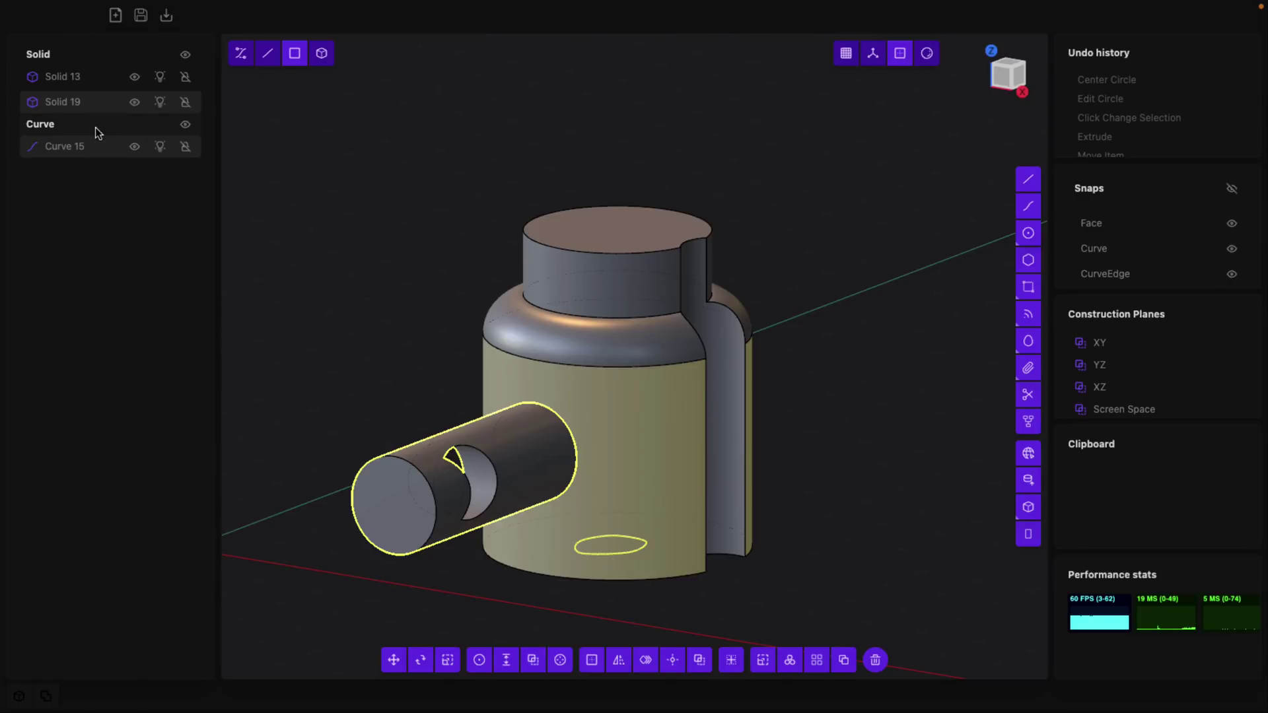
# Step: Toggle visibility of Solid 19 and Solid 13 off and on to inspect each body
pyautogui.click(134, 102)
pyautogui.click(134, 76)
pyautogui.click(136, 79)
pyautogui.click(135, 103)
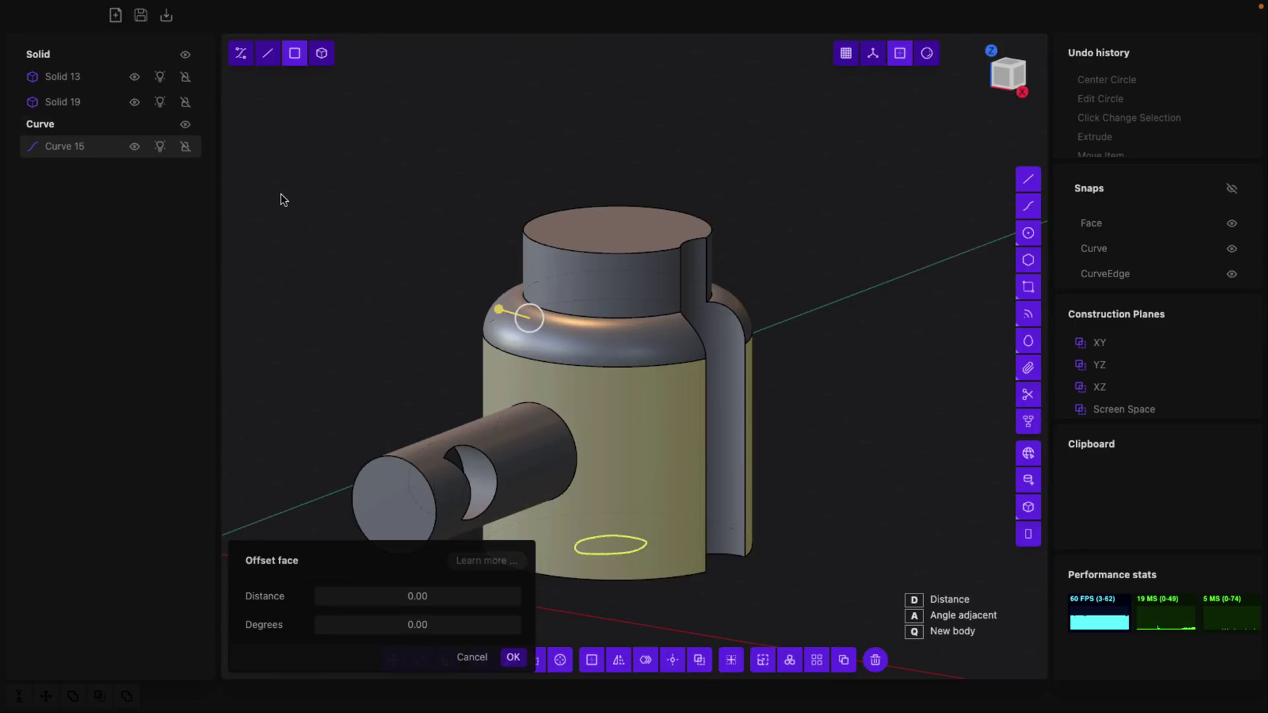
pyautogui.click(134, 102)
pyautogui.click(134, 78)
pyautogui.click(134, 78)
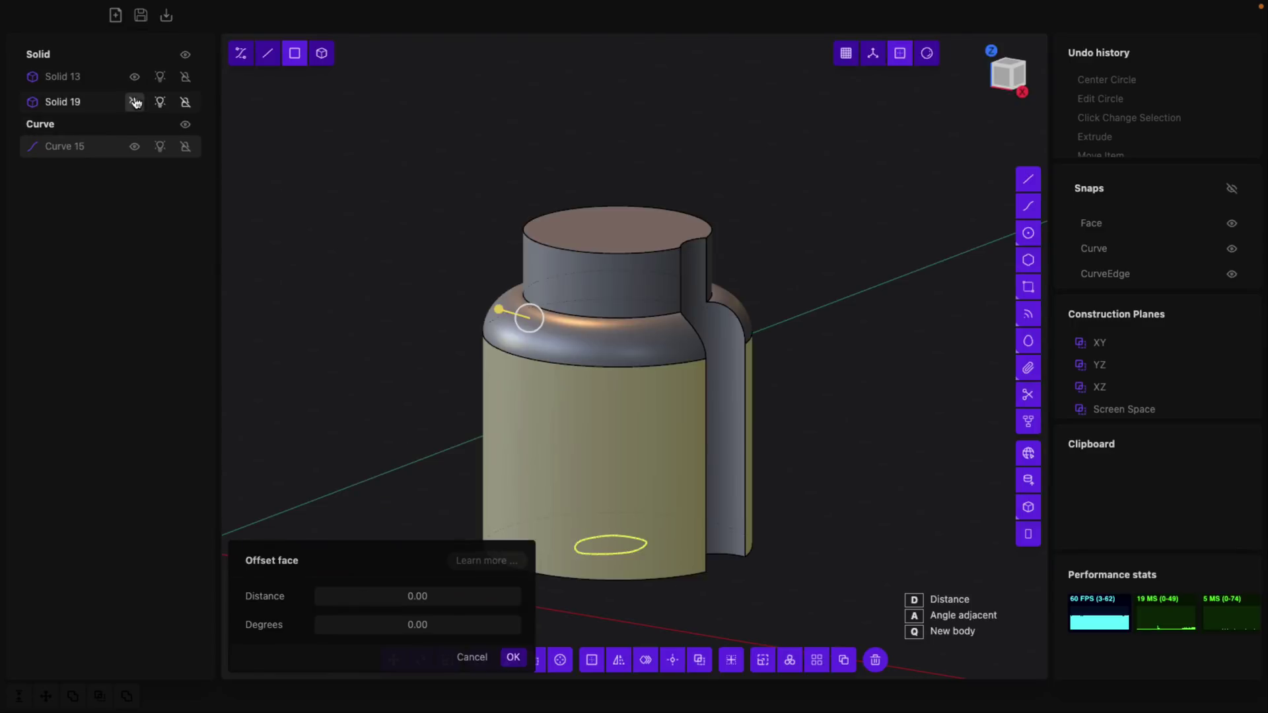
pyautogui.click(135, 102)
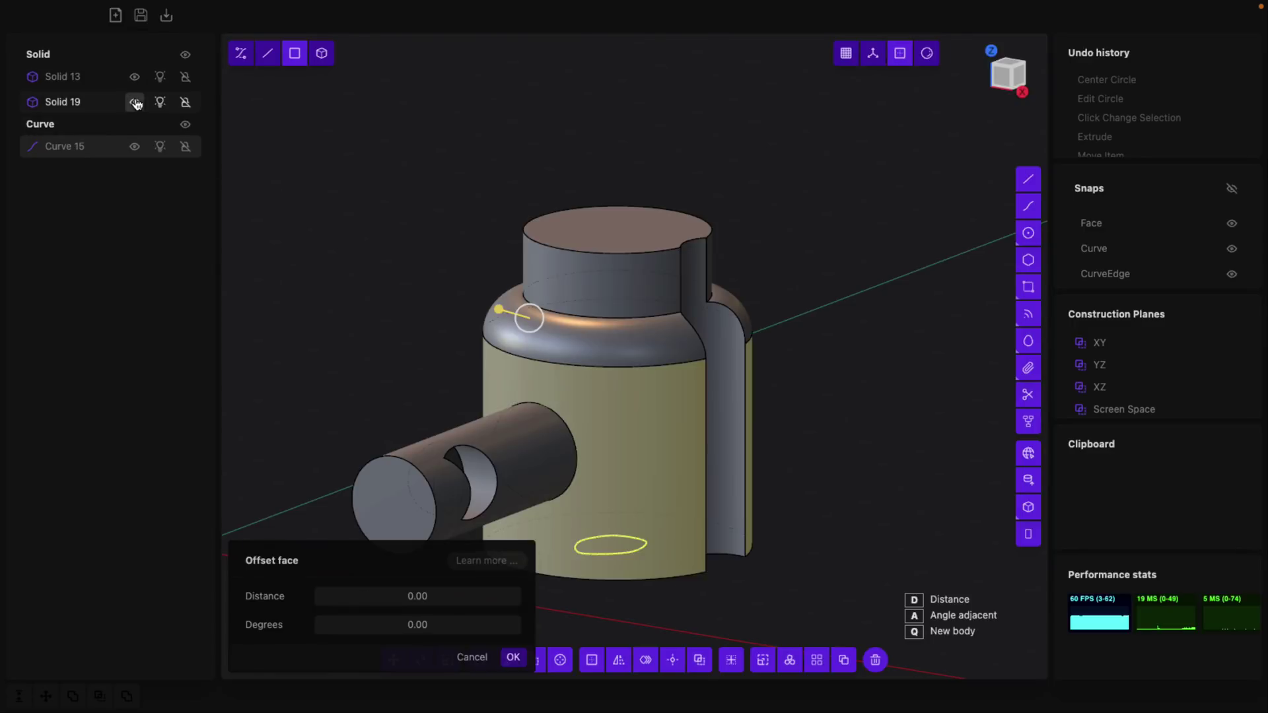
# Step: Select Solid 19 and Solid 13 and Boolean Union them into Solid 20
pyautogui.click(74, 104)
pyautogui.keyDown('shift'); pyautogui.click(74, 84); pyautogui.keyUp('shift')
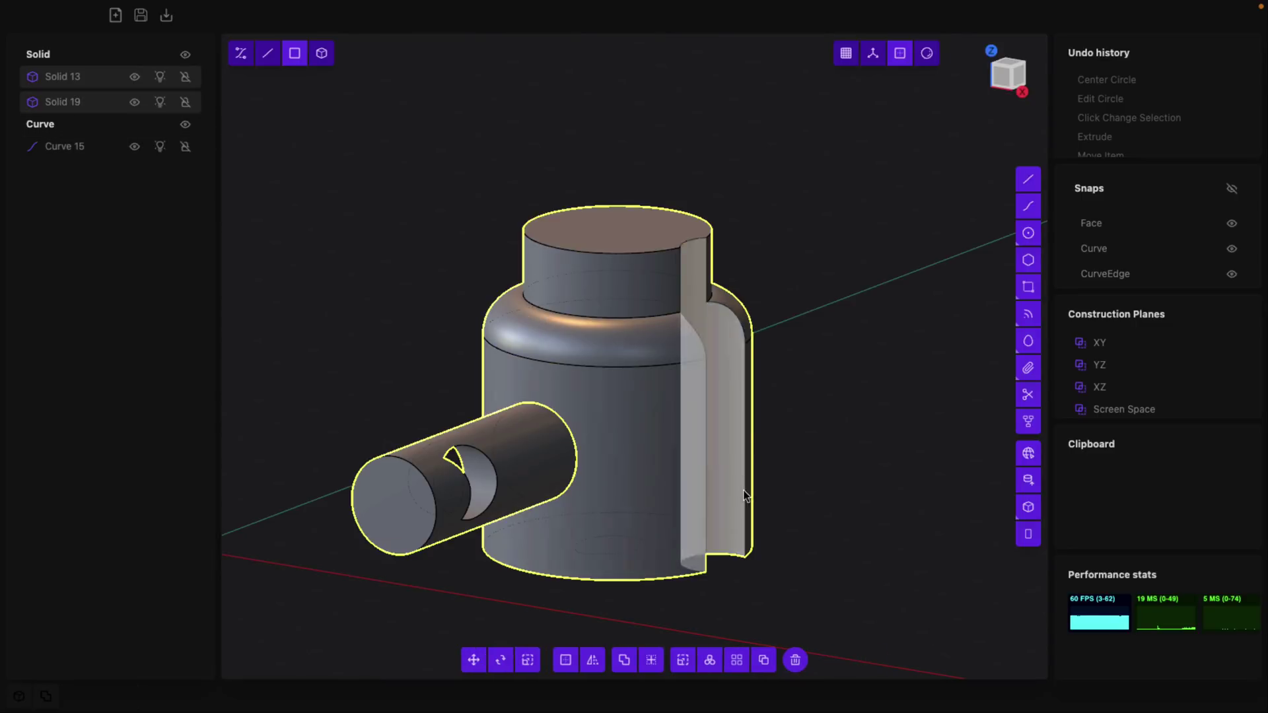
pyautogui.click(630, 661)
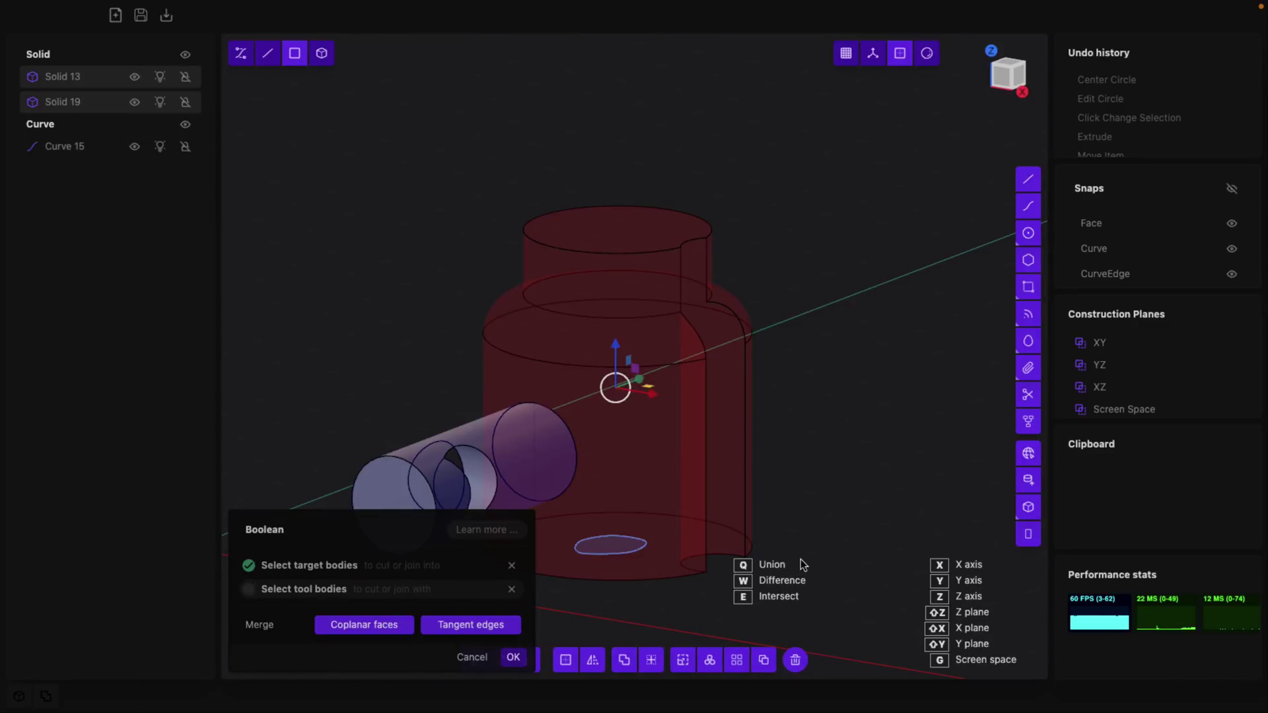
pyautogui.press('q')
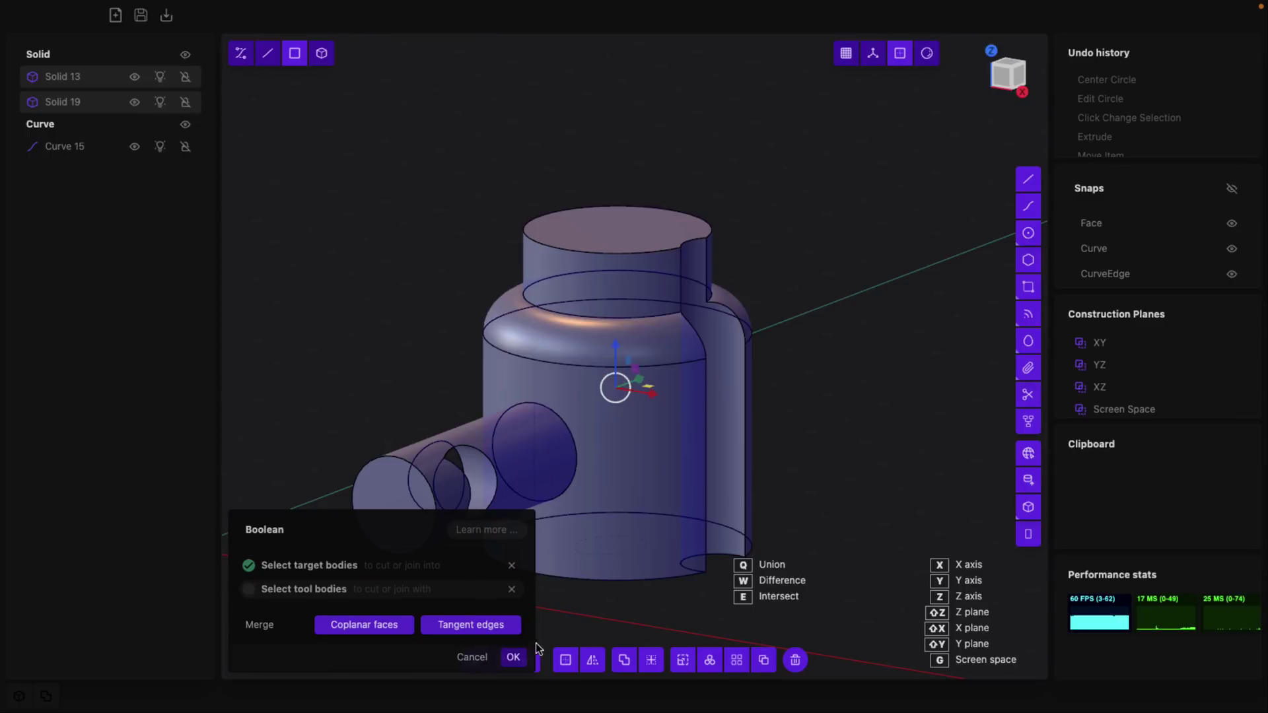
pyautogui.click(514, 657)
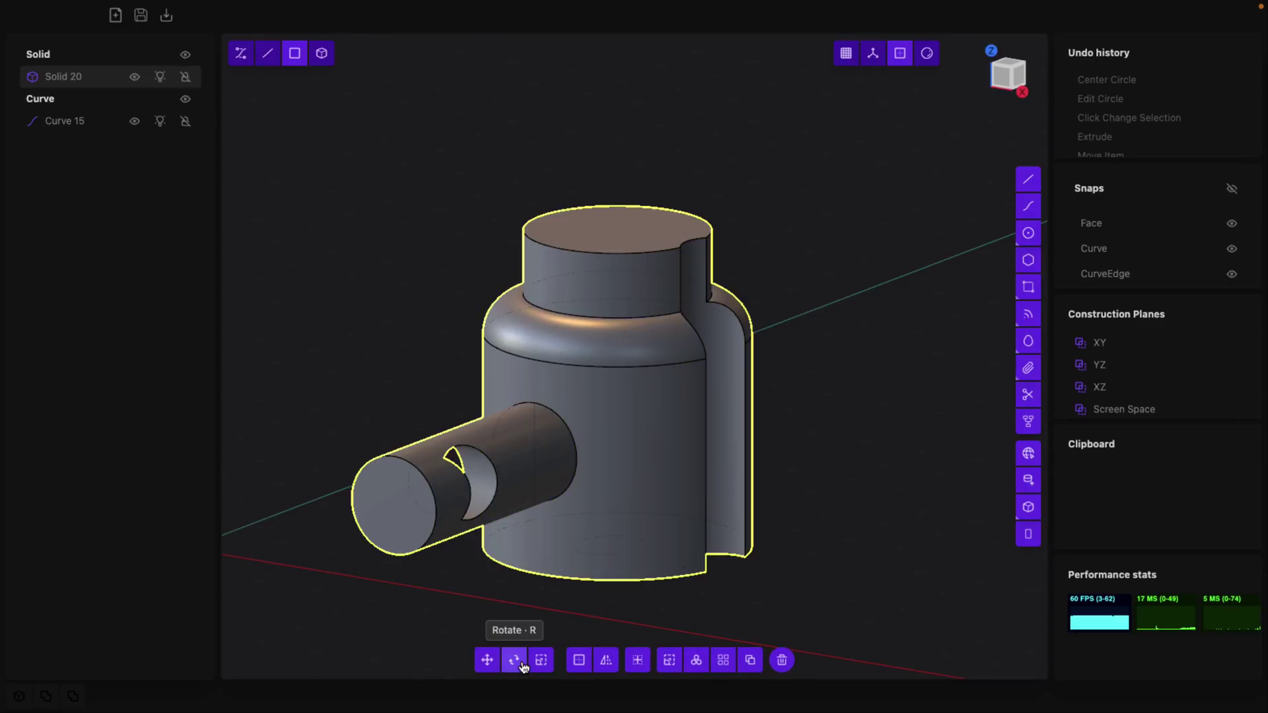
# Step: Select Solid 20 in the outliner
pyautogui.click(69, 75)
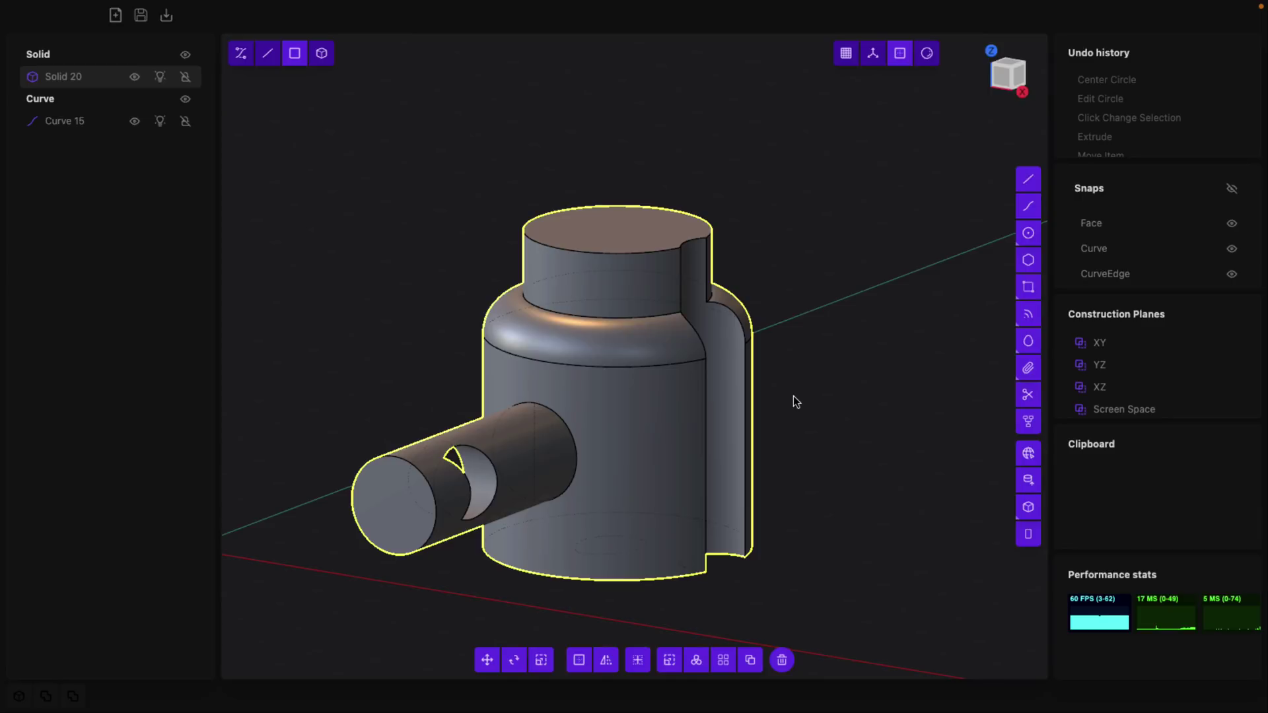
# Step: Open the export Save dialog, review the format list, and cancel with C3D left unchanged
pyautogui.click(142, 22)
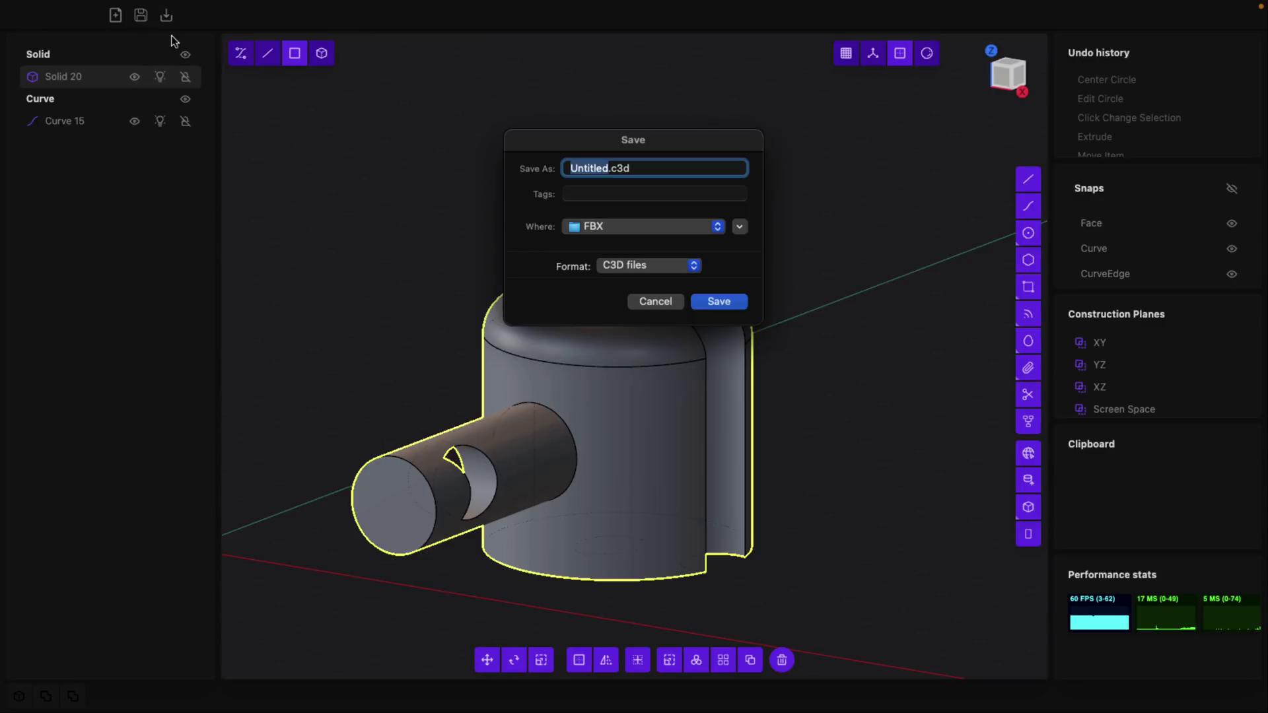
pyautogui.click(687, 267)
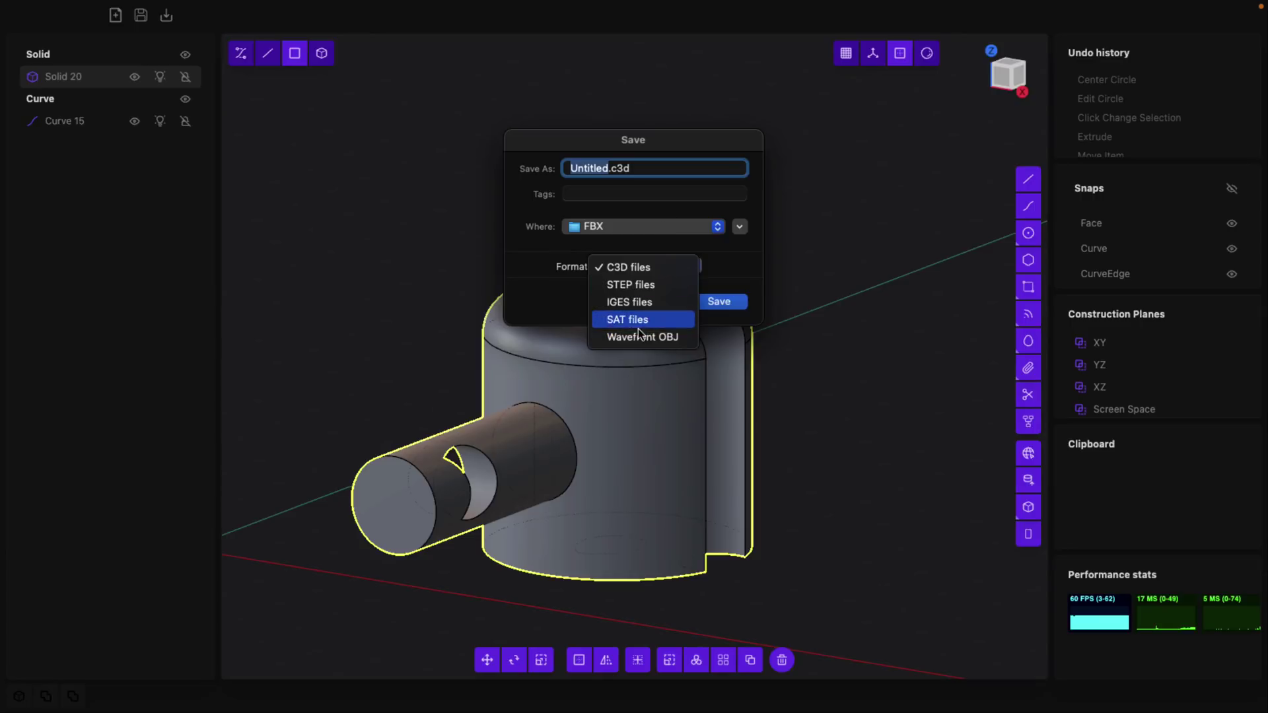
pyautogui.click(576, 315)
pyautogui.click(641, 308)
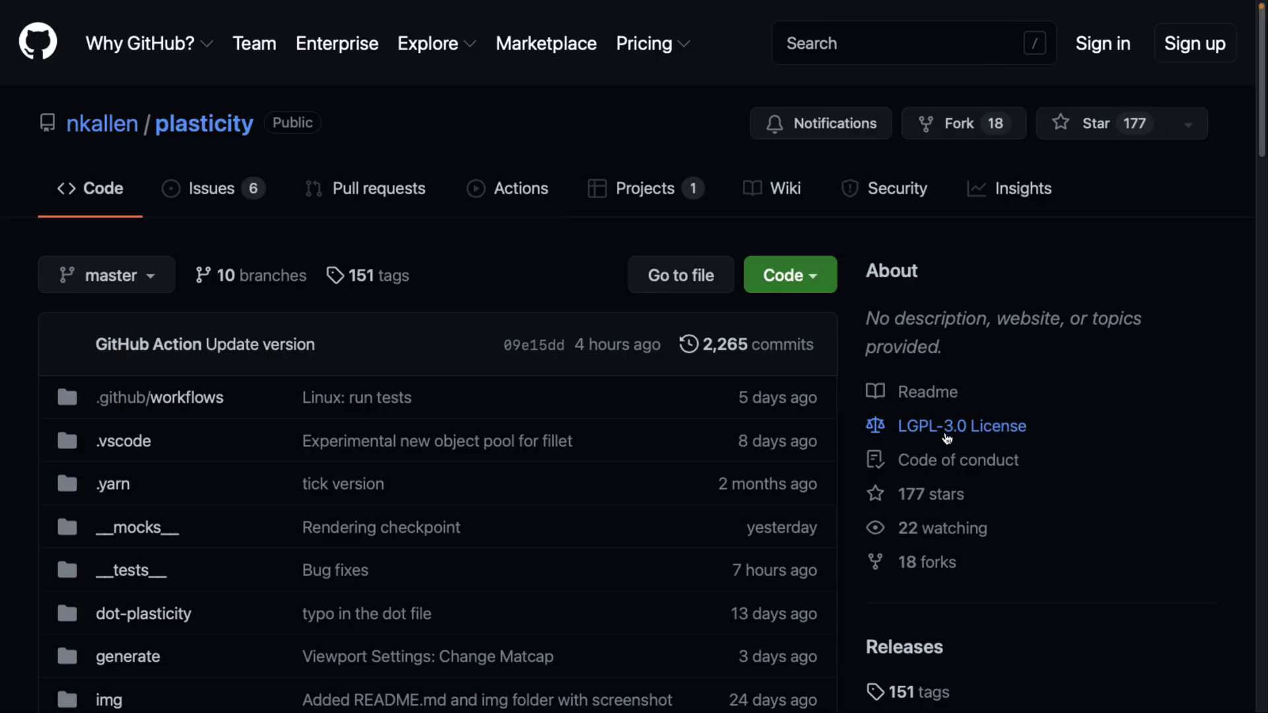
# Step: Scroll the repository page down to the README's CAD for artists and FAQ sections
pyautogui.scroll(-10, 997, 438)
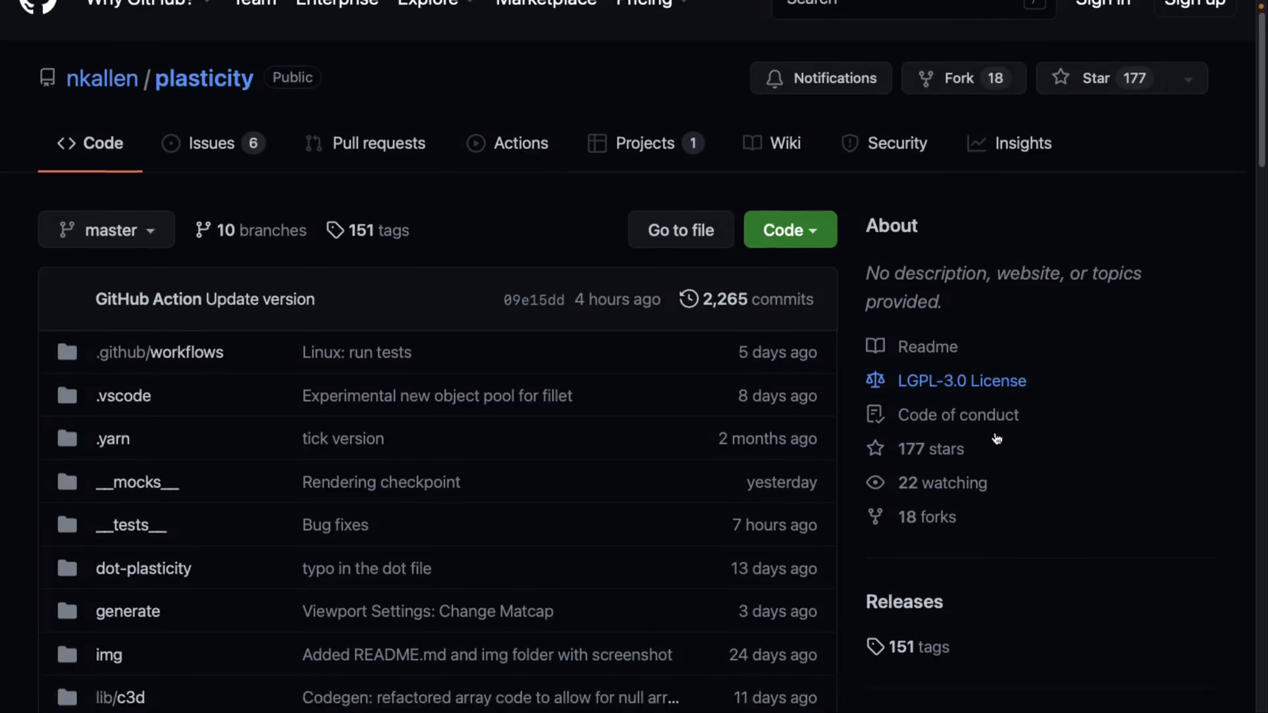
pyautogui.scroll(-2, 994, 431)
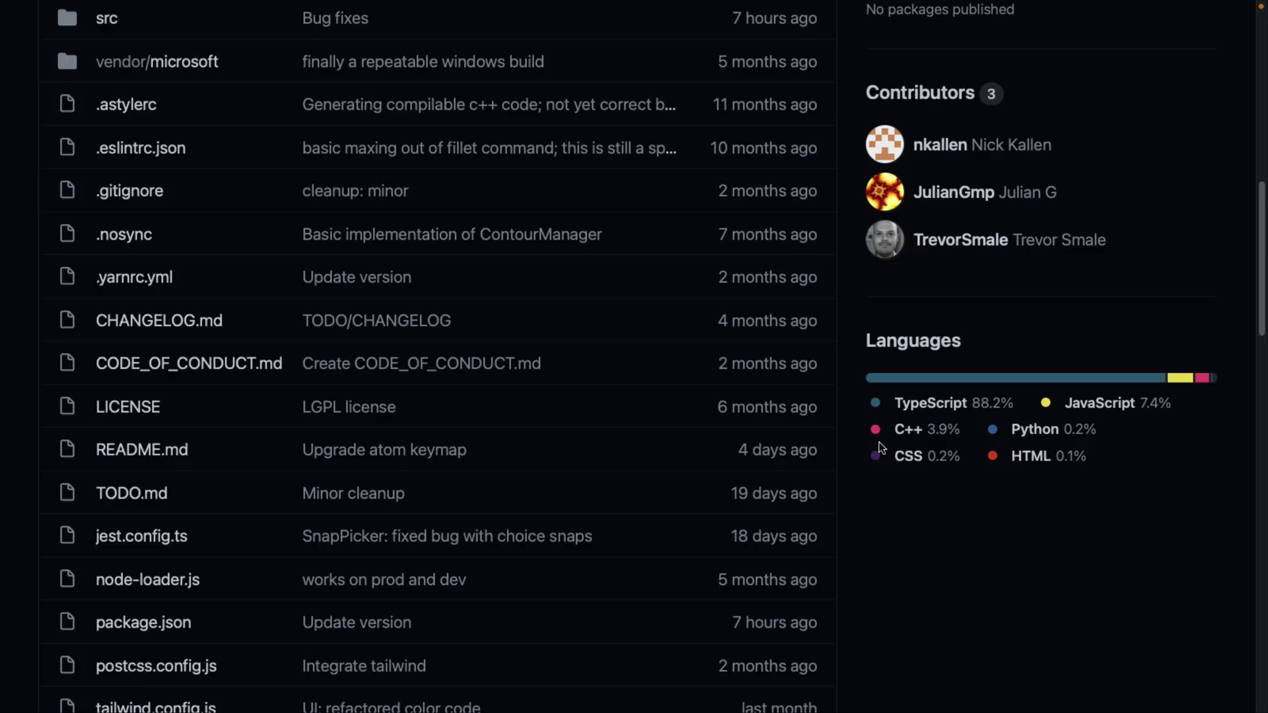
pyautogui.scroll(11, 608, 453)
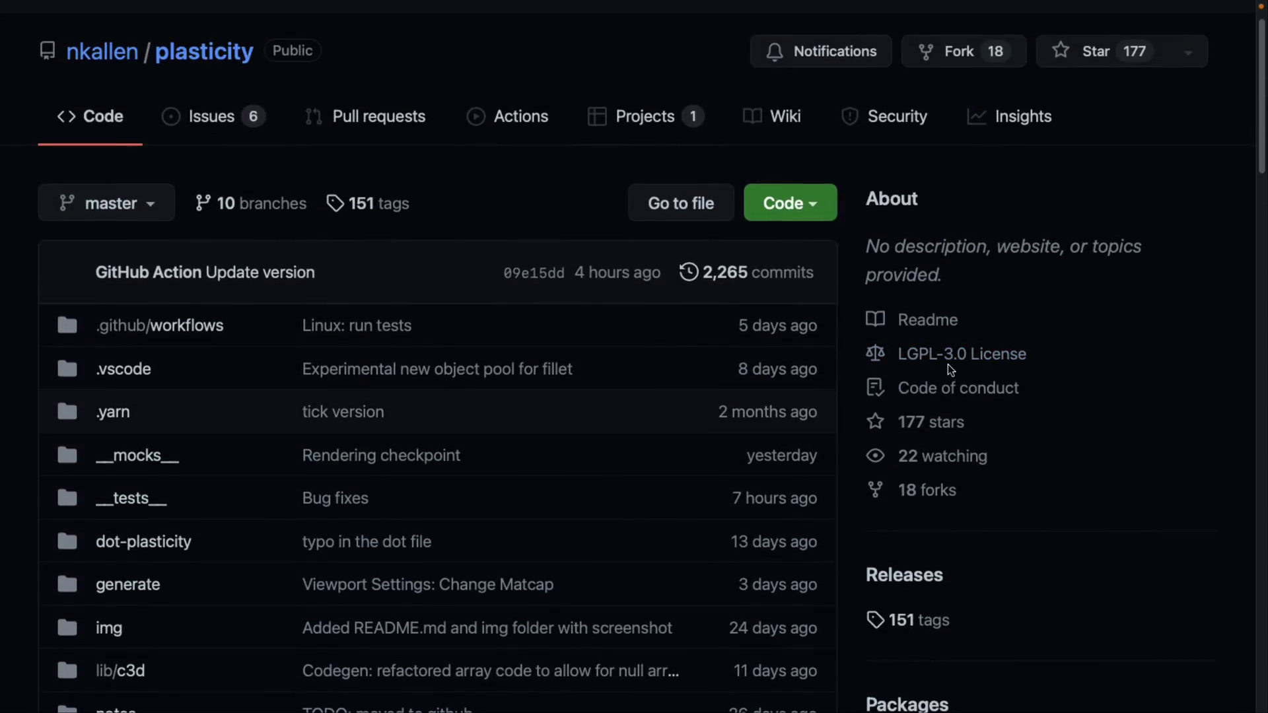
pyautogui.scroll(-8, 771, 444)
pyautogui.scroll(-20, 774, 447)
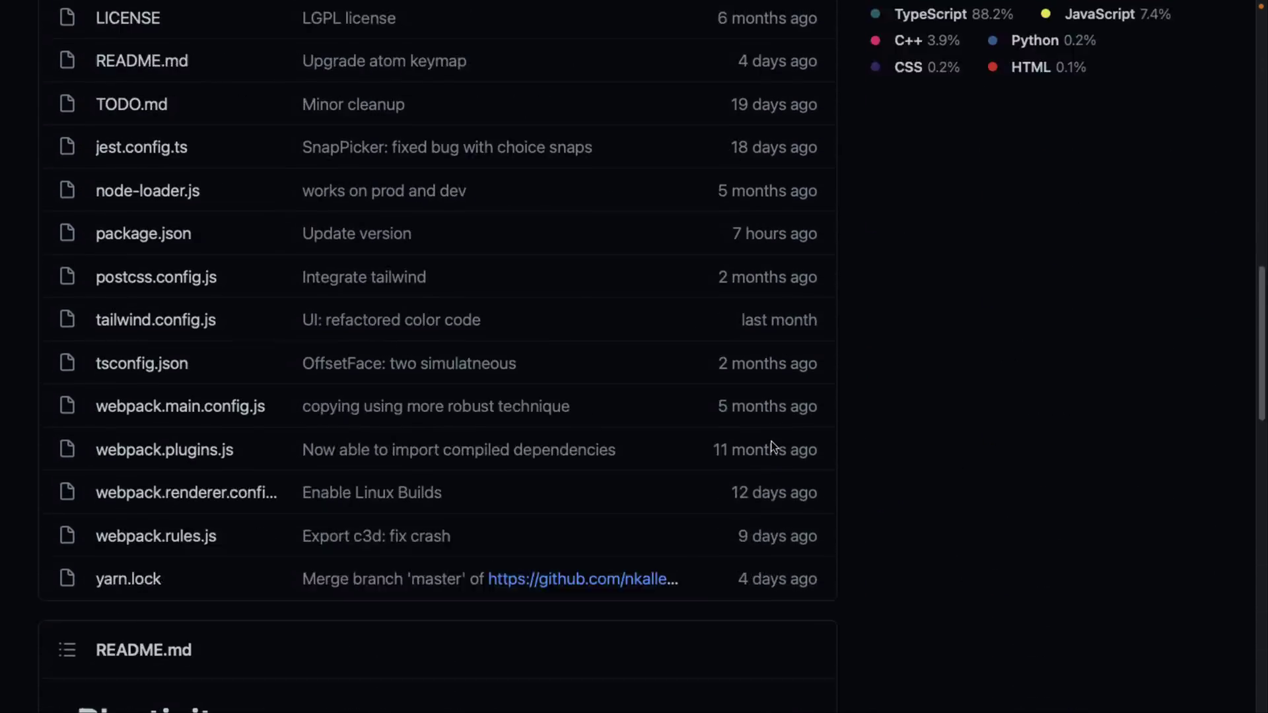
pyautogui.scroll(-5, 774, 448)
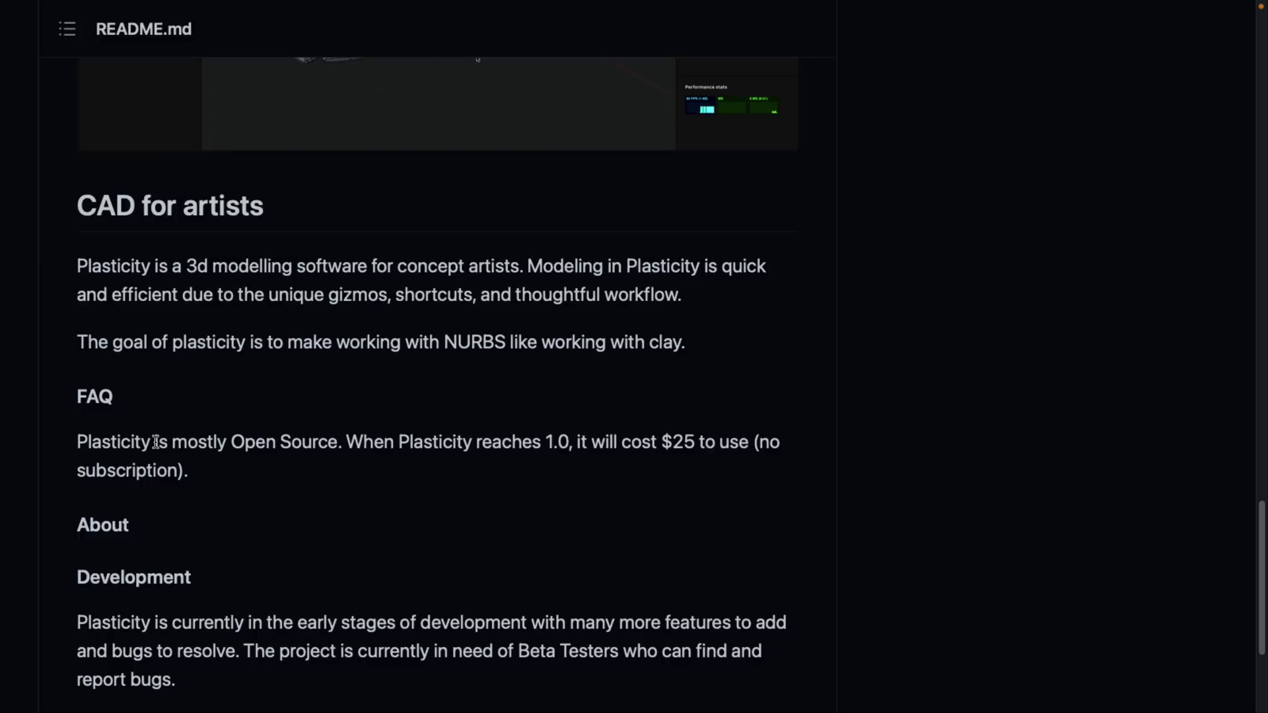
# Step: Highlight the FAQ phrase 'is mostly Open Source', then clear the highlight
pyautogui.moveTo(155, 441); pyautogui.dragTo(339, 443)
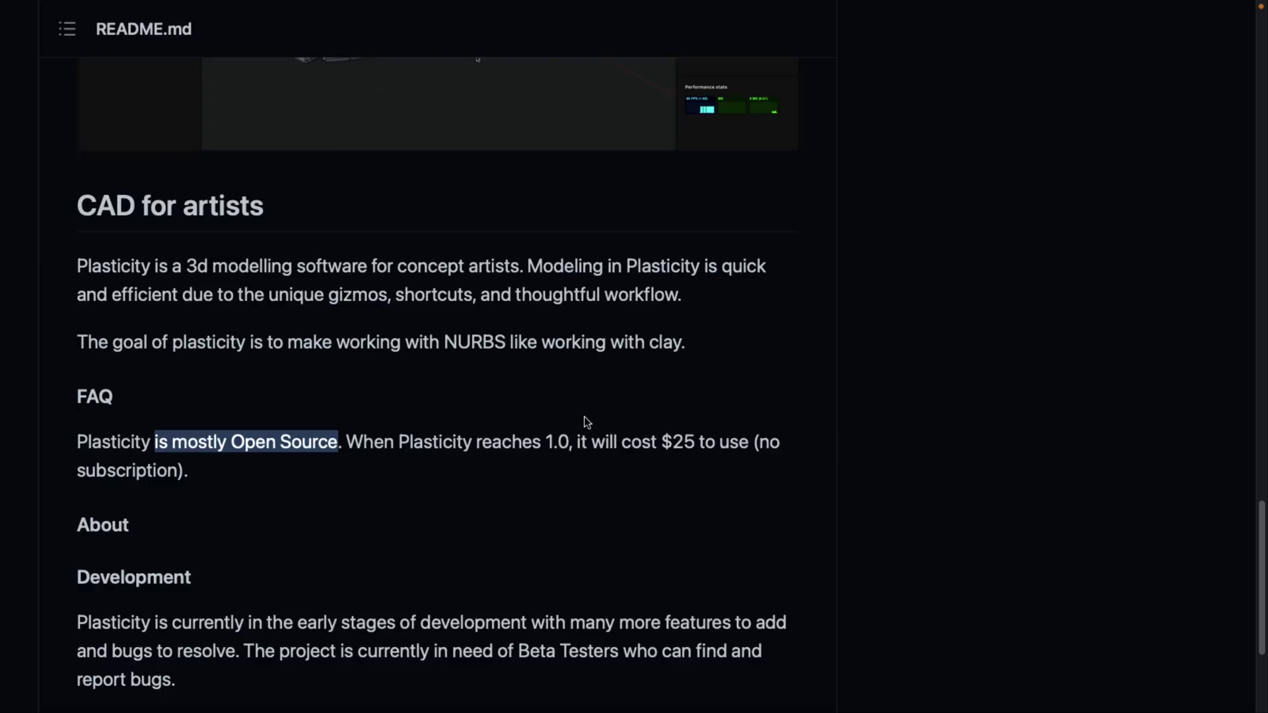
pyautogui.click(544, 440)
pyautogui.moveTo(544, 439); pyautogui.dragTo(544, 439)
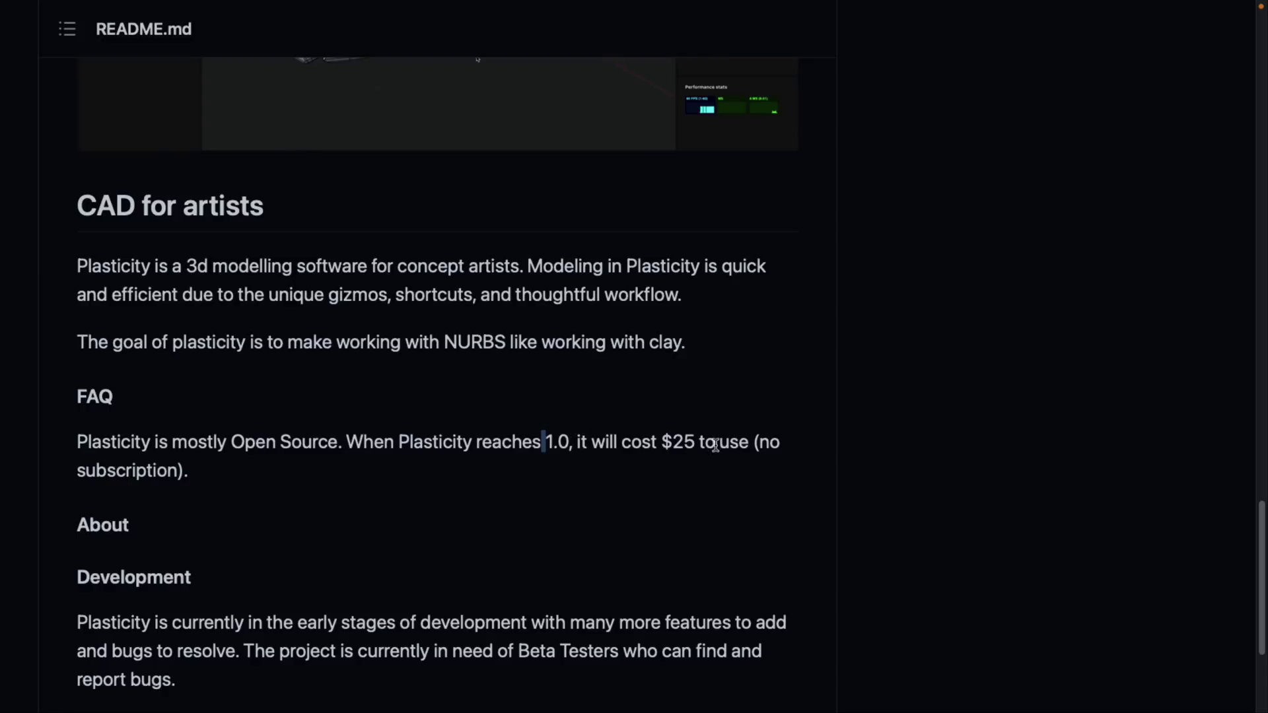
# Step: Scroll to the page footer and back up to the repository's file list and About panel
pyautogui.scroll(-3, 651, 471)
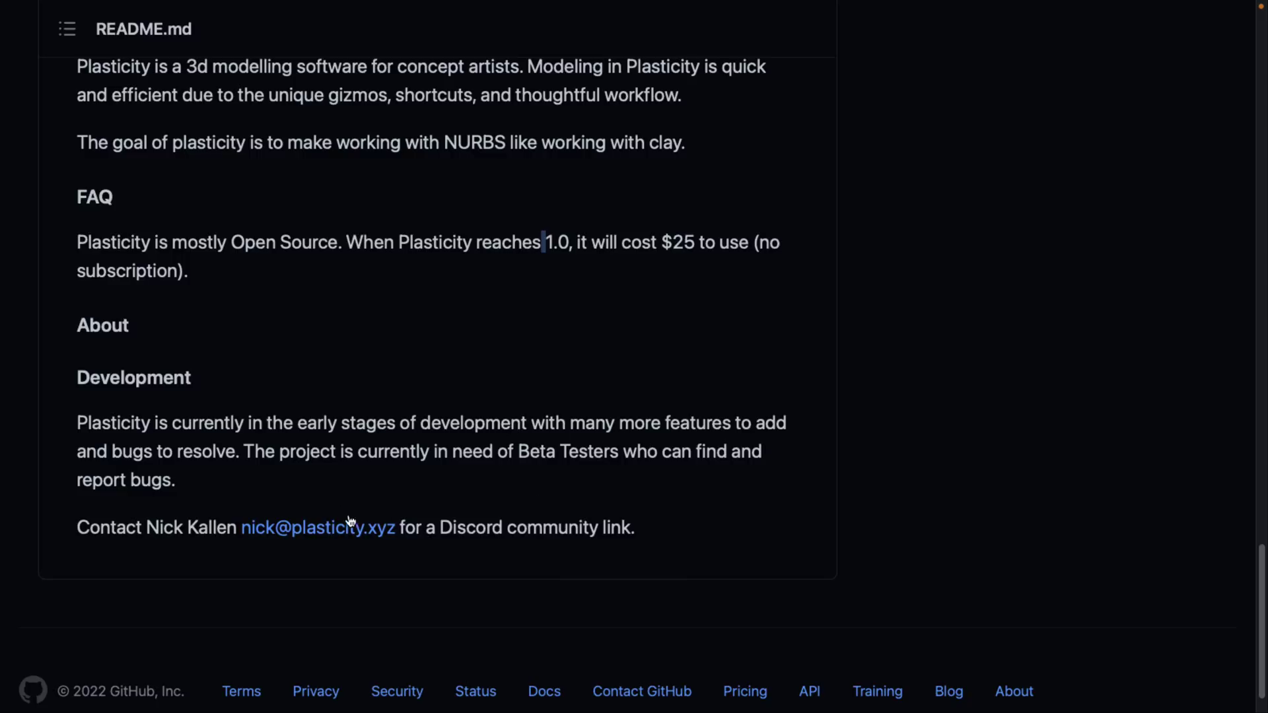
pyautogui.scroll(15, 614, 502)
pyautogui.scroll(10, 638, 502)
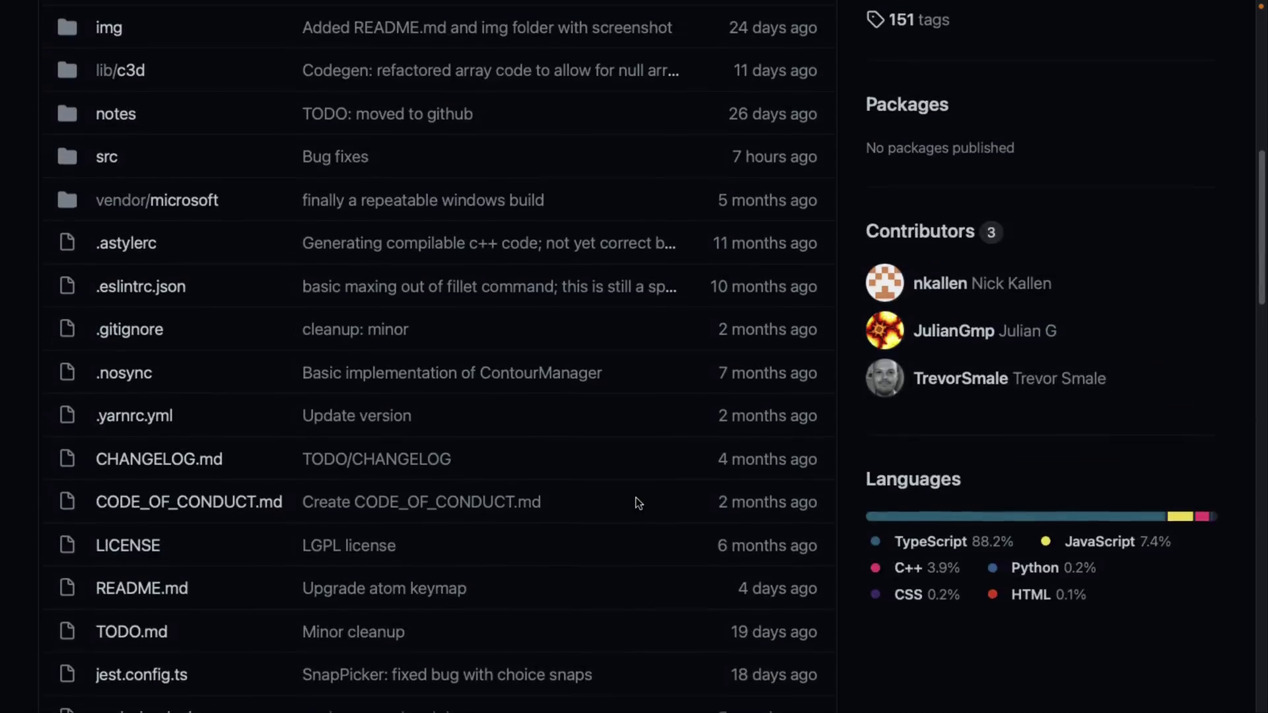
pyautogui.scroll(4, 644, 496)
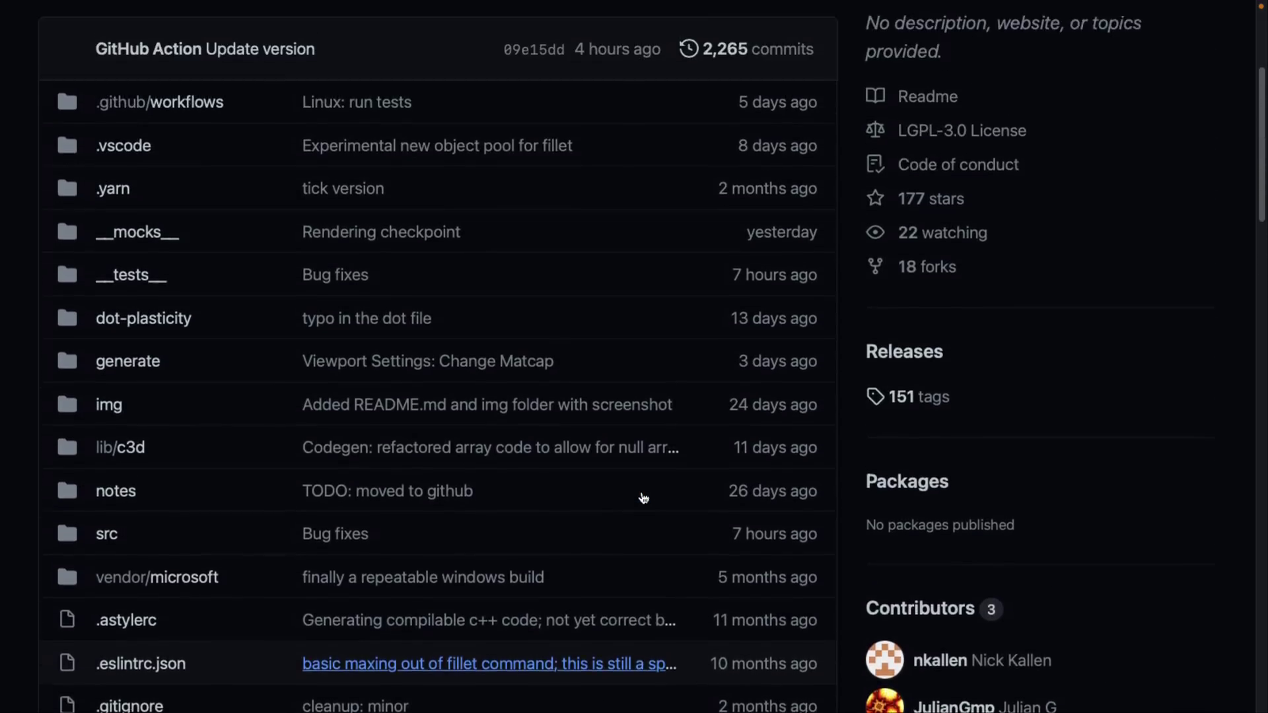
pyautogui.scroll(2, 742, 405)
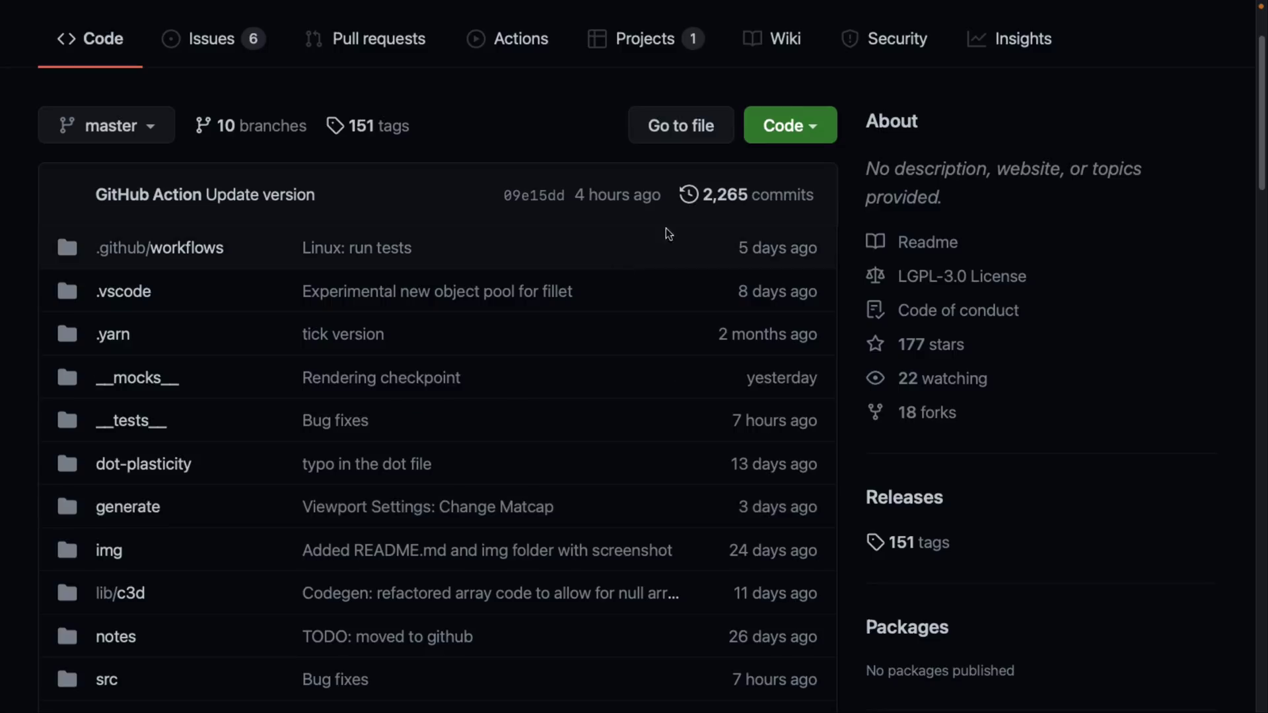
# Step: Open the repository's Releases page and scroll through the list of releases
pyautogui.click(885, 497)
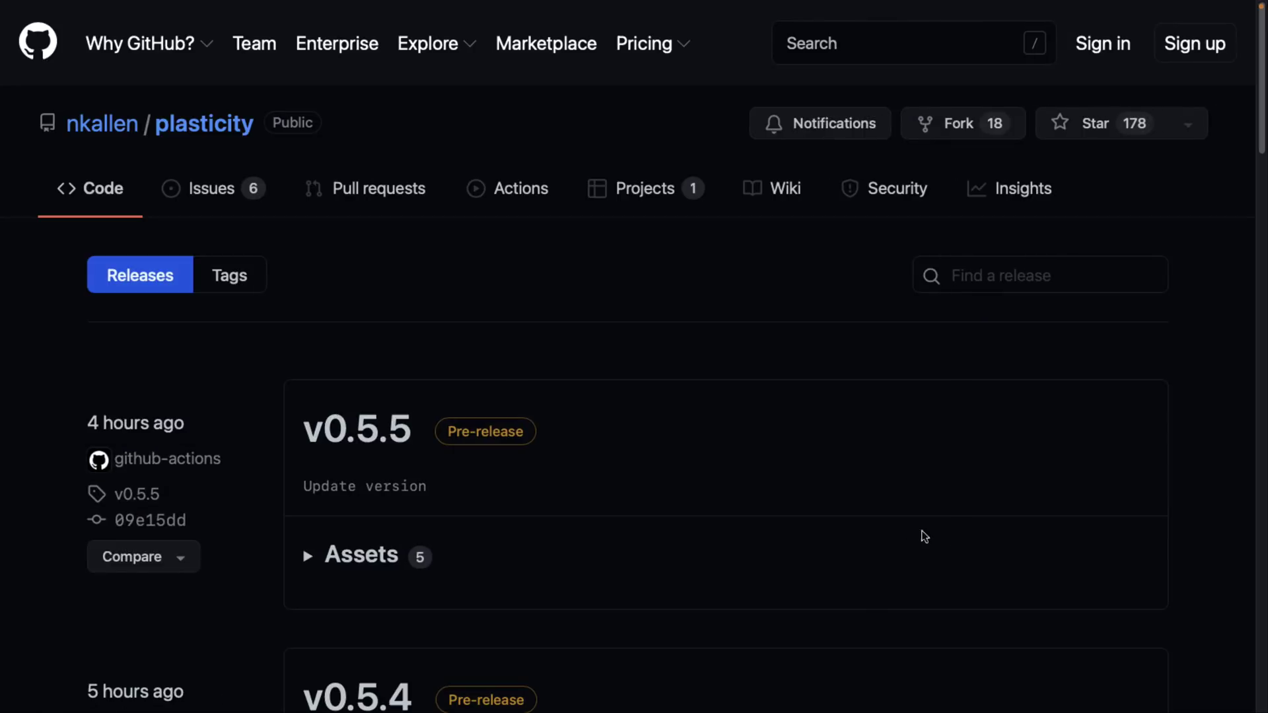
pyautogui.scroll(-3, 440, 396)
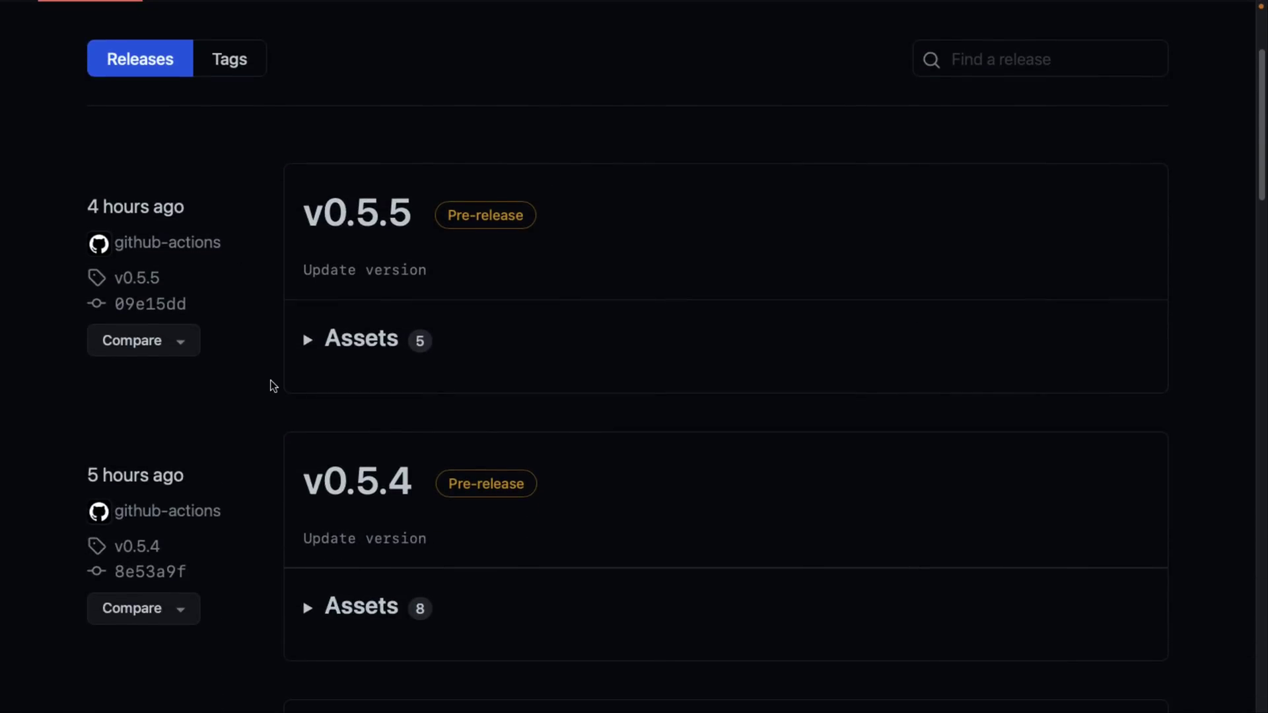
pyautogui.scroll(-1, 271, 385)
pyautogui.scroll(-9, 334, 385)
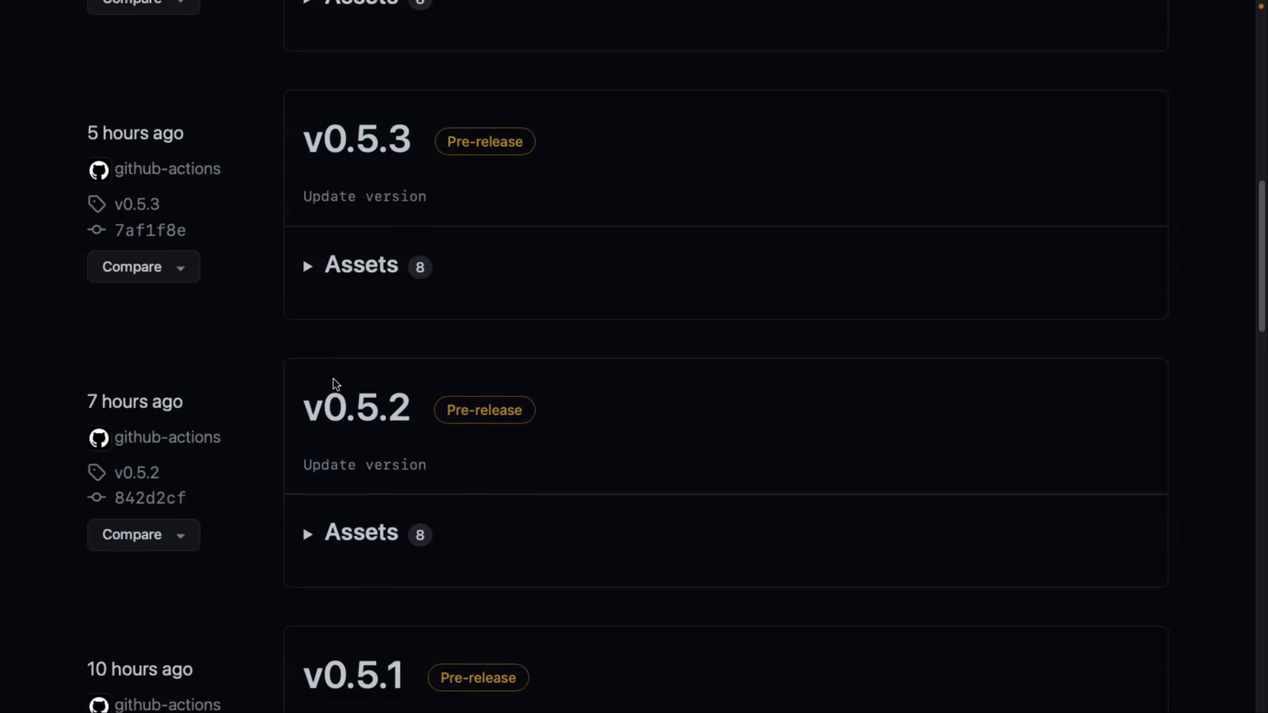
pyautogui.scroll(-13, 332, 378)
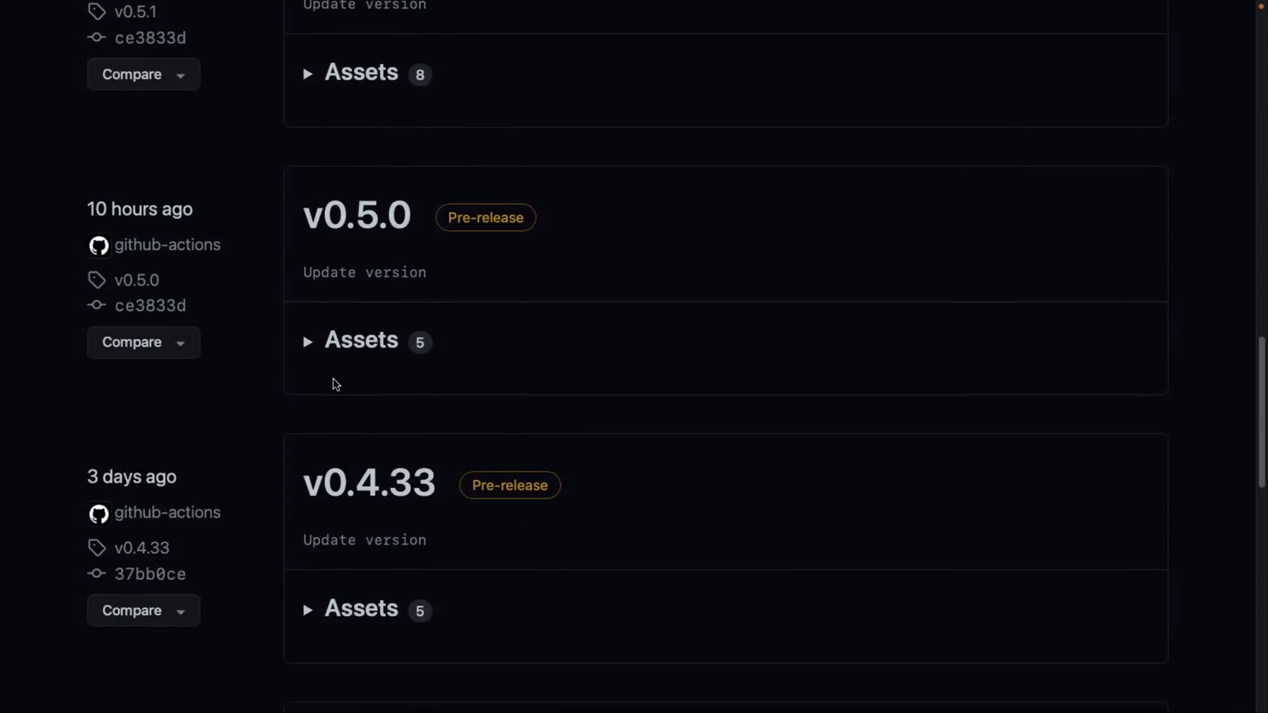
pyautogui.scroll(-9, 332, 379)
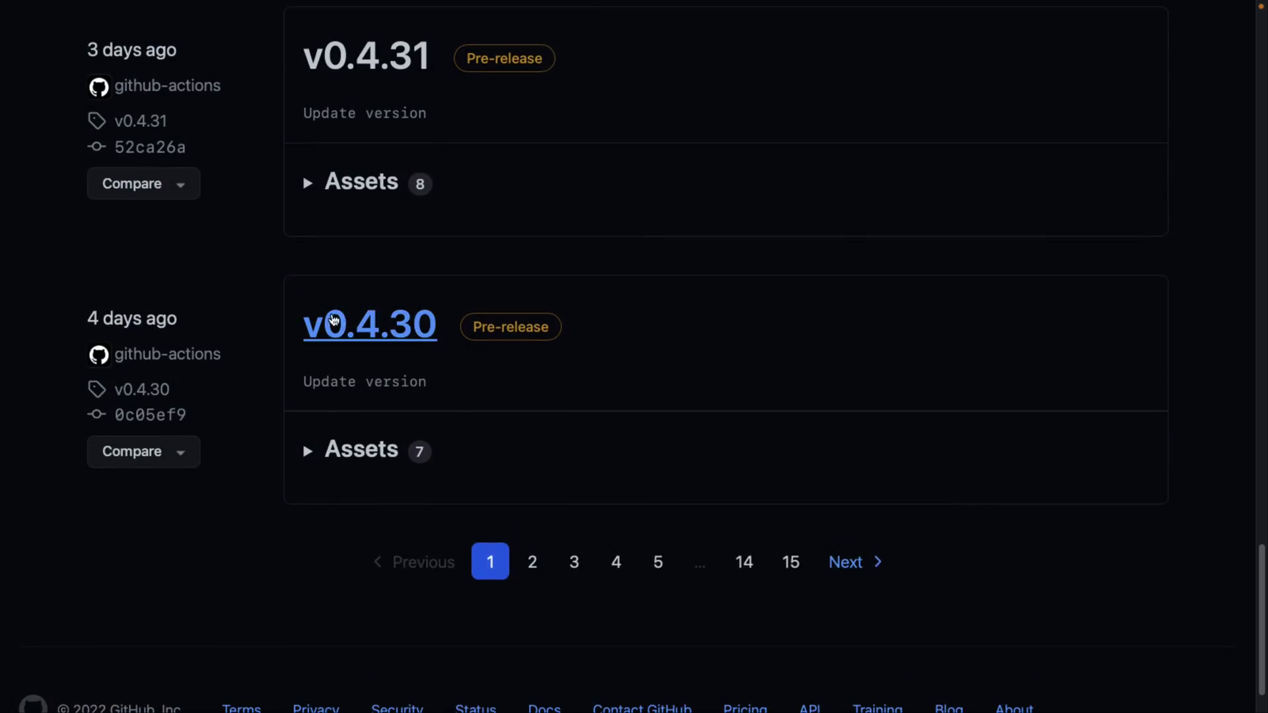
pyautogui.scroll(9, 475, 390)
pyautogui.scroll(20, 476, 390)
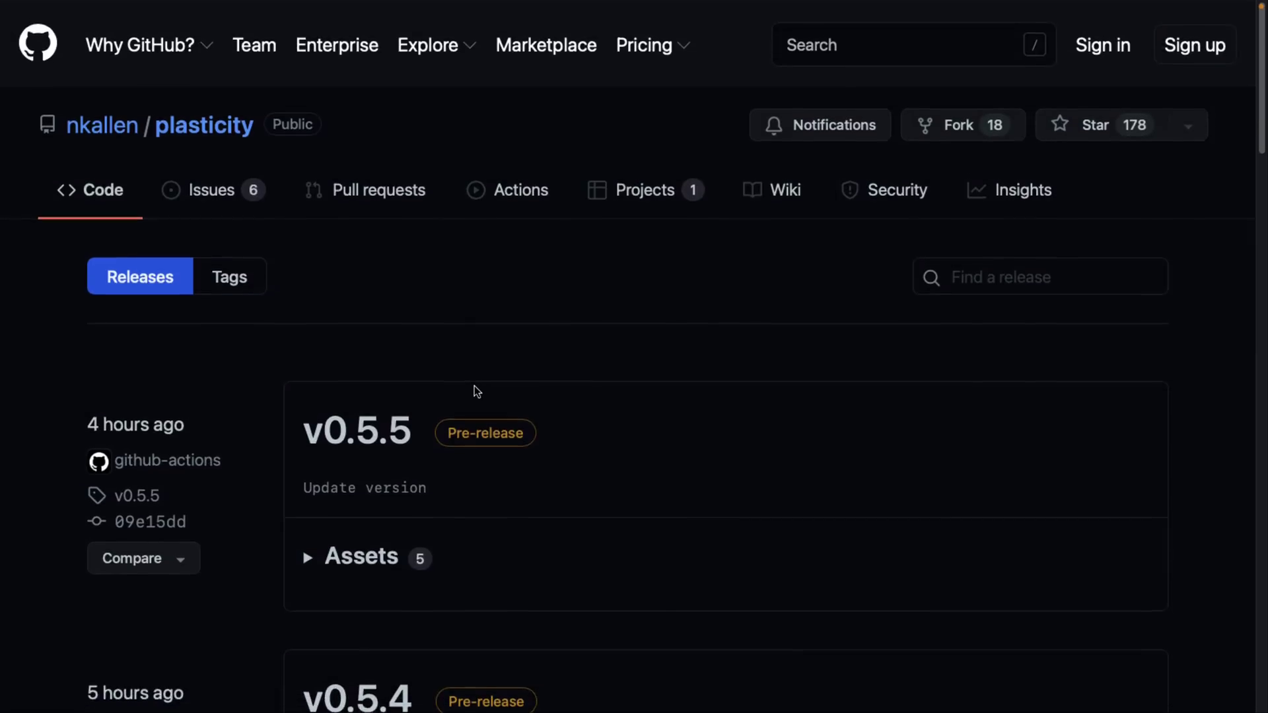
pyautogui.scroll(-2, 475, 390)
pyautogui.scroll(-1, 475, 391)
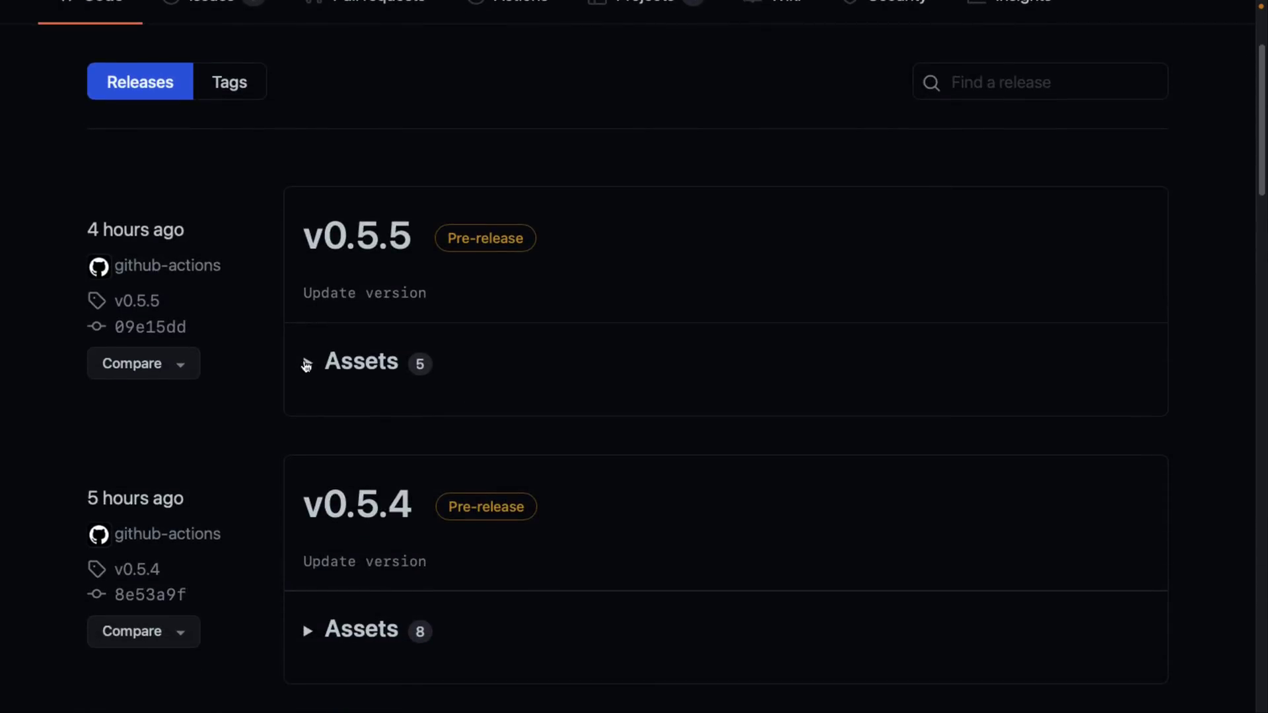
# Step: Expand the Assets download lists for v0.5.5 and v0.5.4
pyautogui.click(306, 365)
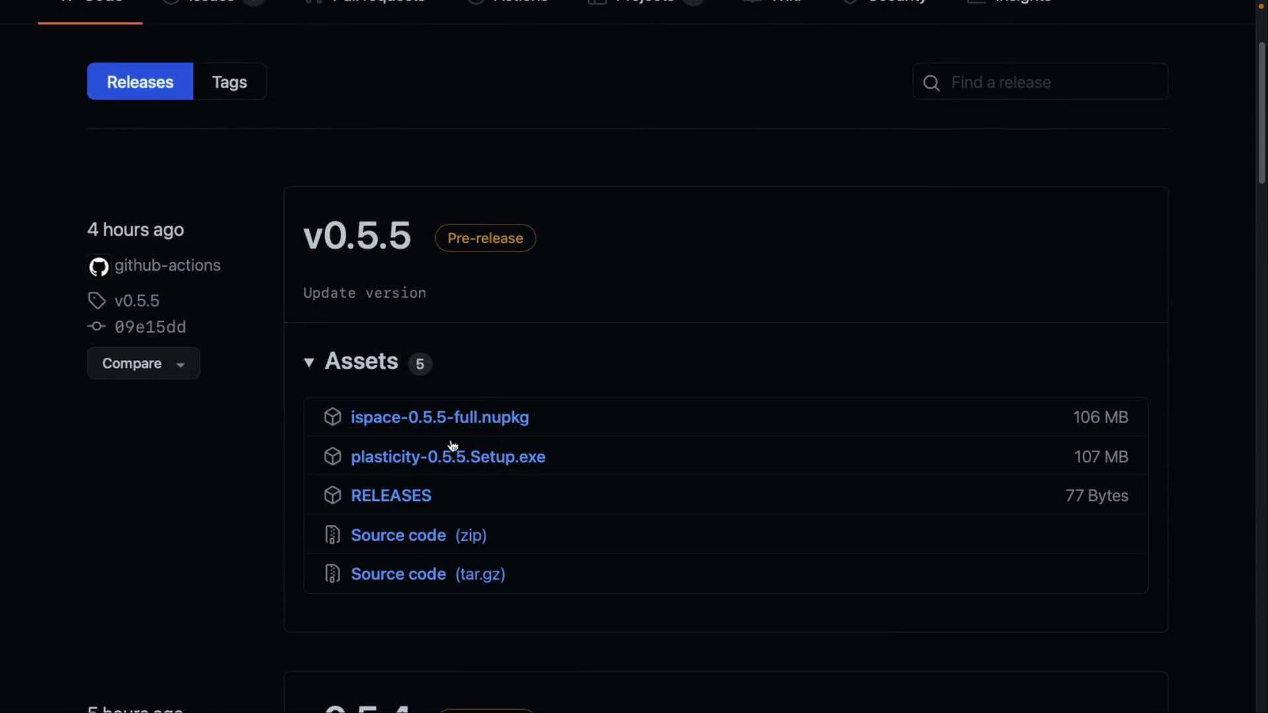
pyautogui.scroll(-2, 549, 464)
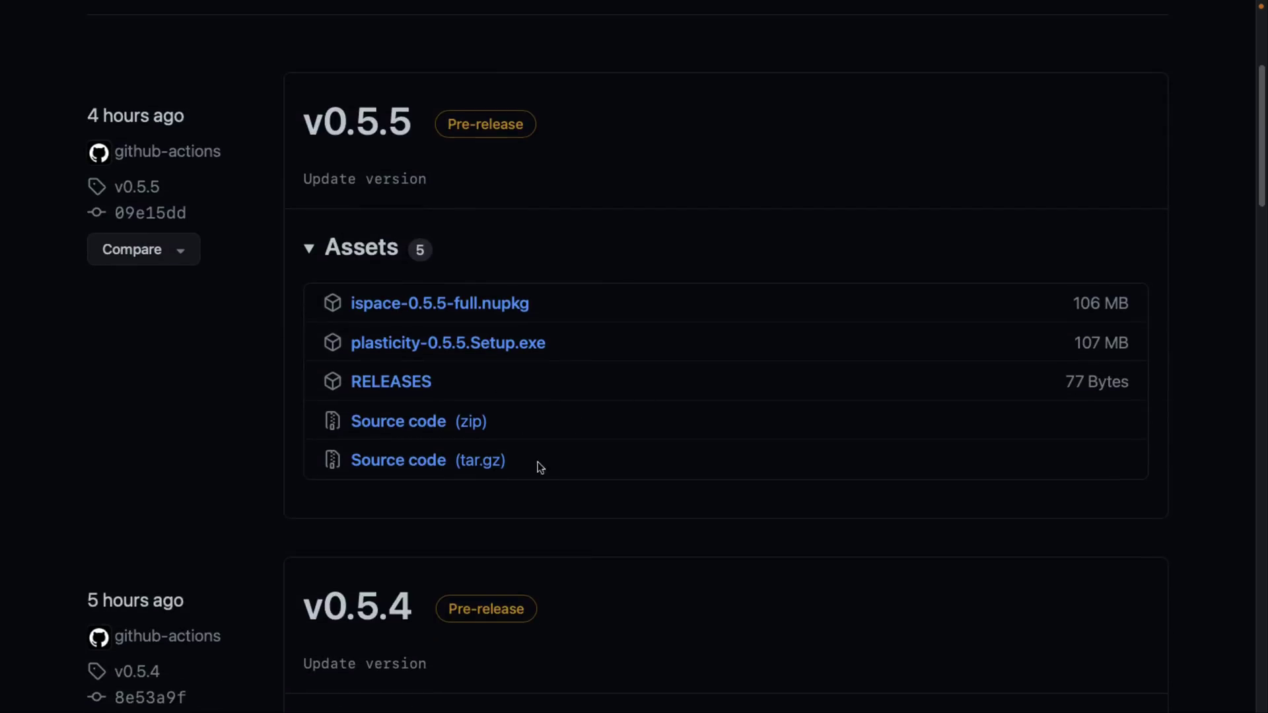
pyautogui.scroll(-6, 481, 515)
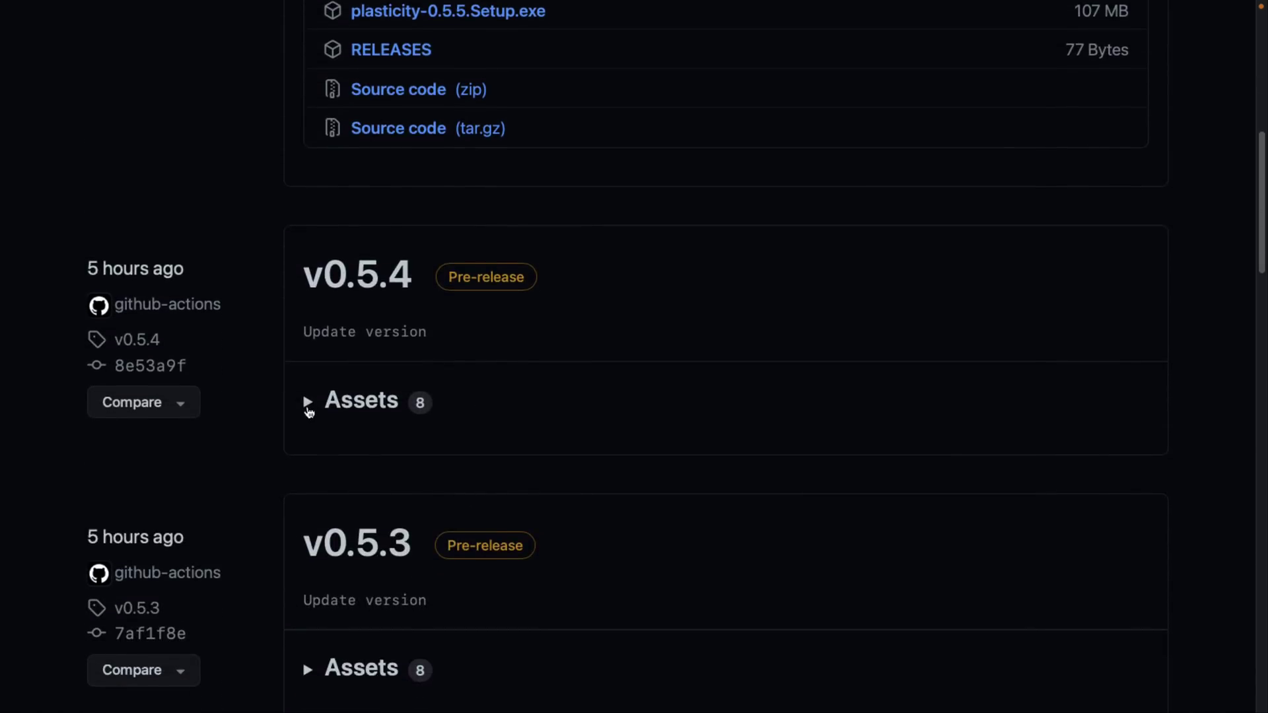
pyautogui.click(308, 403)
pyautogui.scroll(-3, 515, 408)
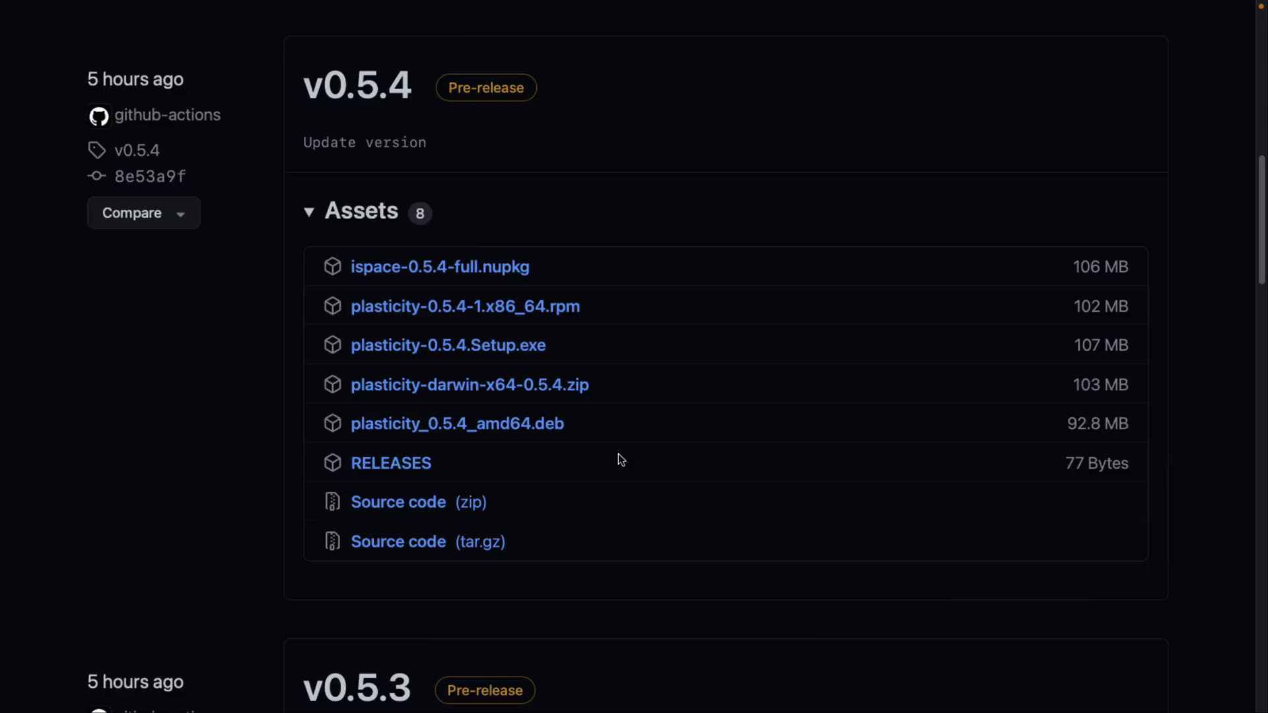
# Step: Switch from the browser back to Plasticity showing Solid 20 and Curve 15
pyautogui.hotkey('ctrl', 'Tab')
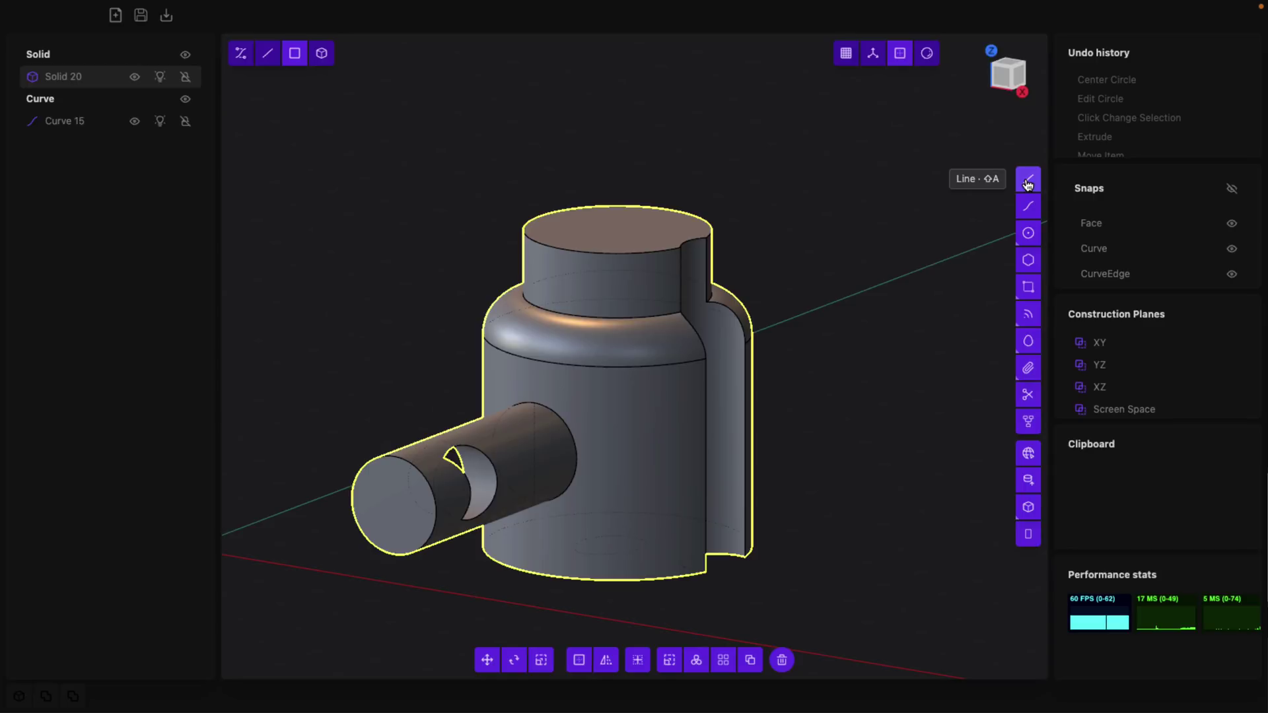
# Step: Draw a diagonal line across the jar and cut the body along it, producing Solid 24
pyautogui.press('super+z')
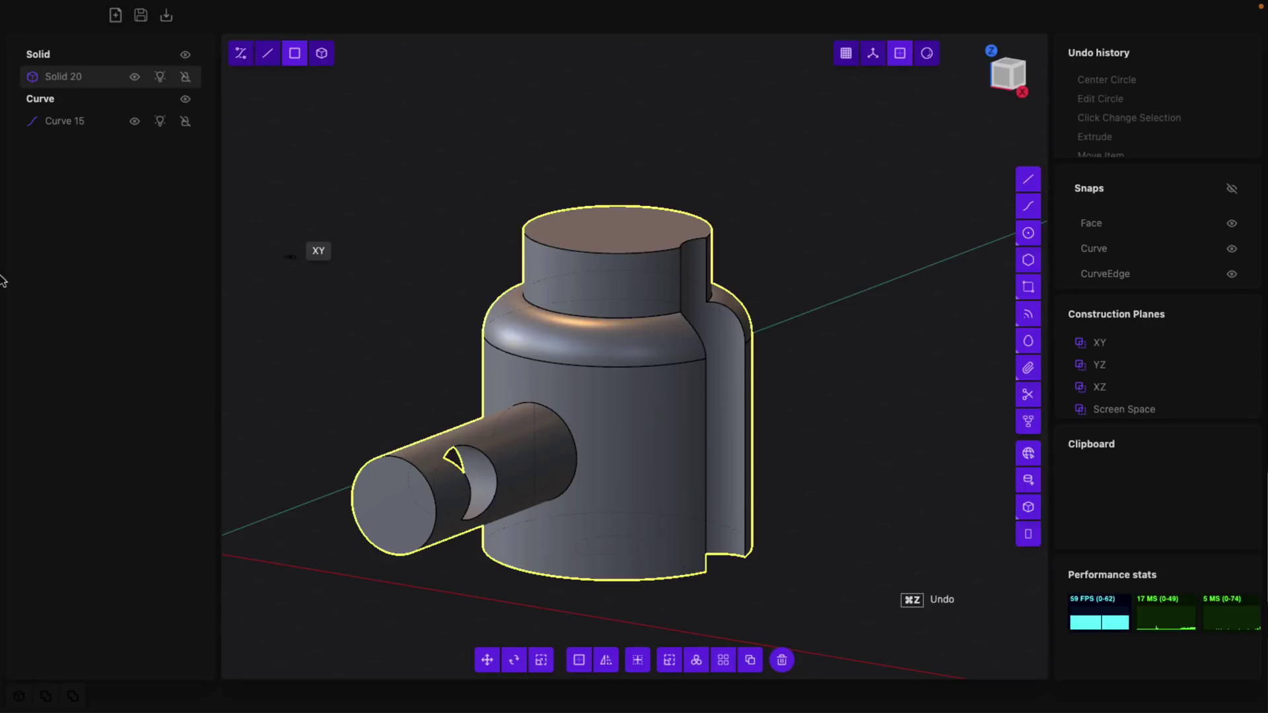
pyautogui.click(359, 213)
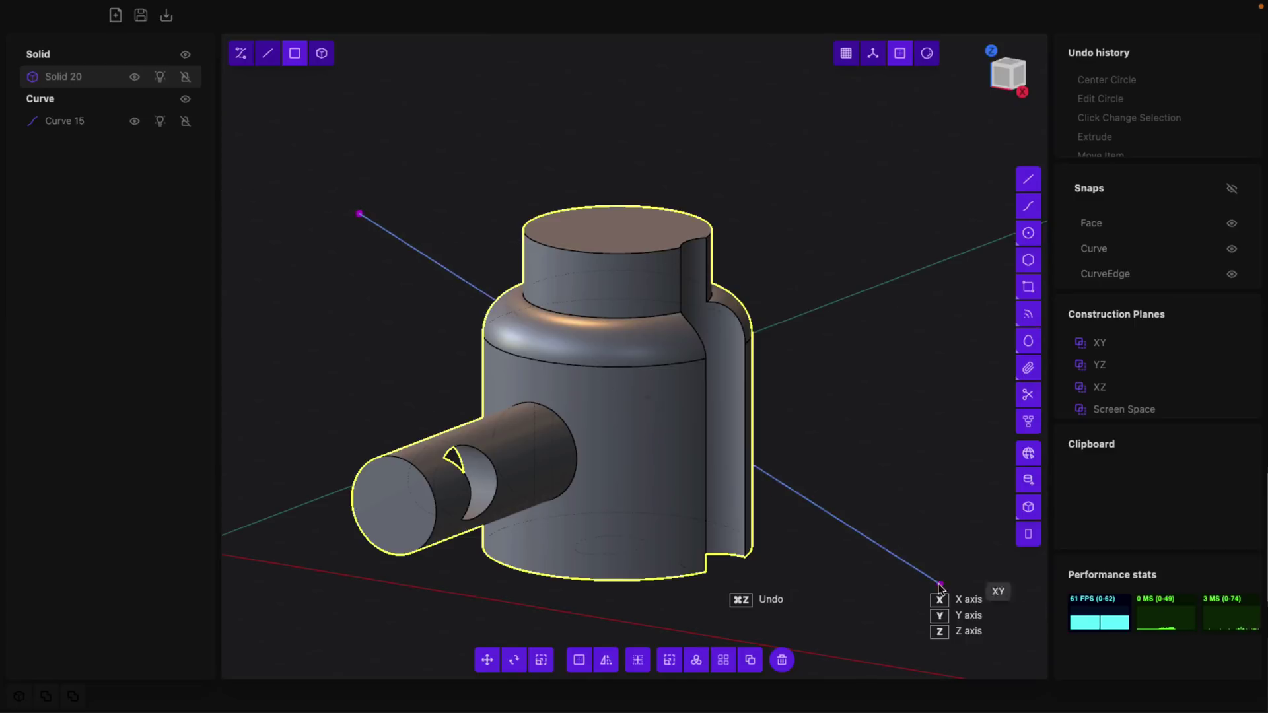
pyautogui.click(933, 522)
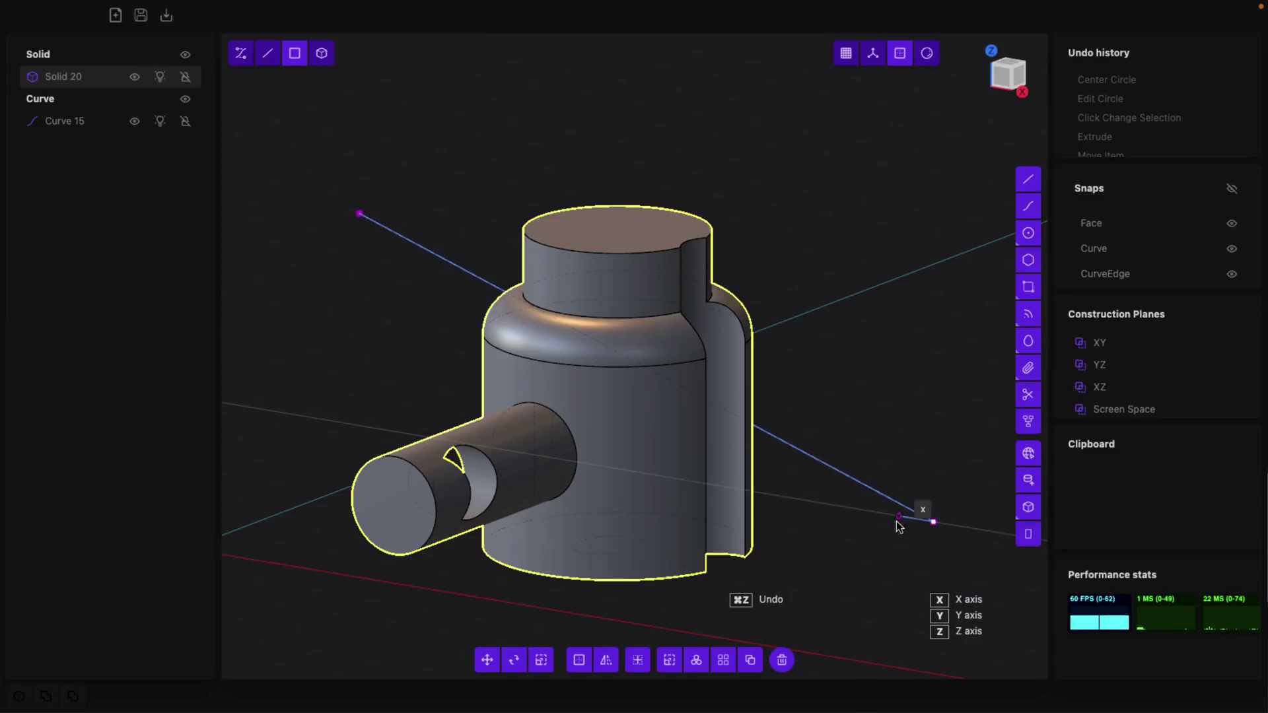
pyautogui.rightClick(777, 460)
pyautogui.press('c')
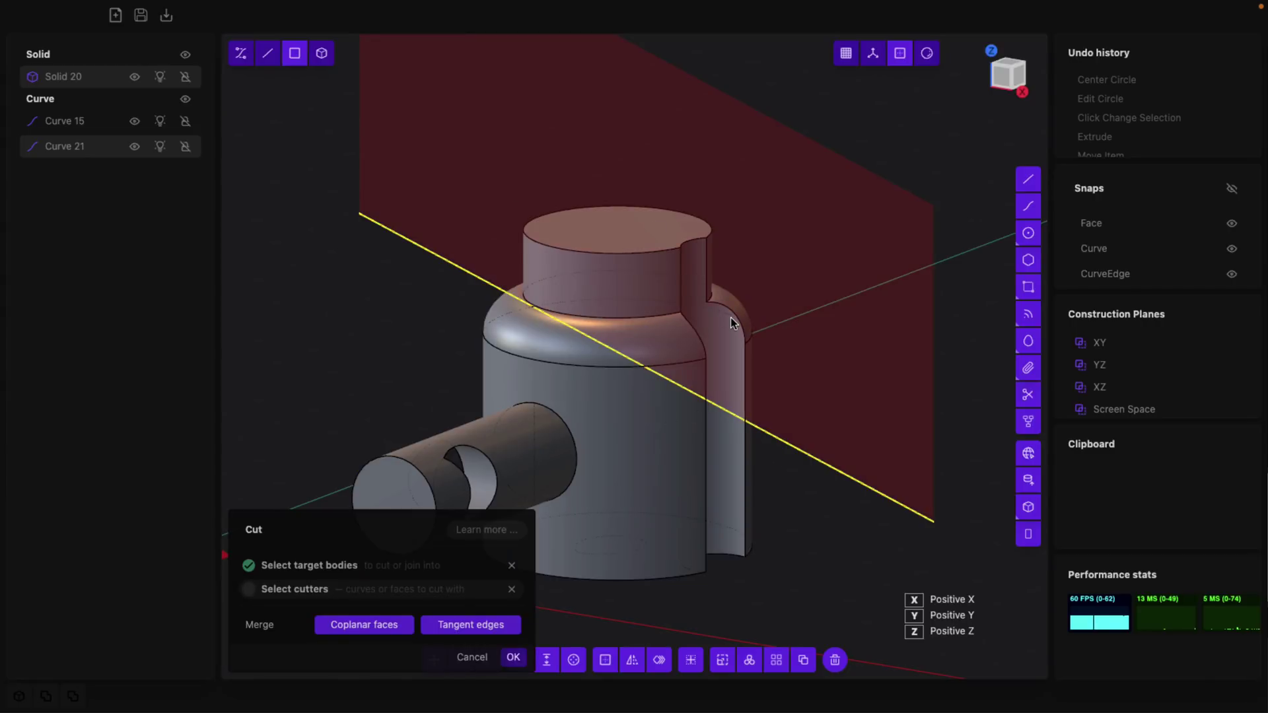
pyautogui.click(513, 659)
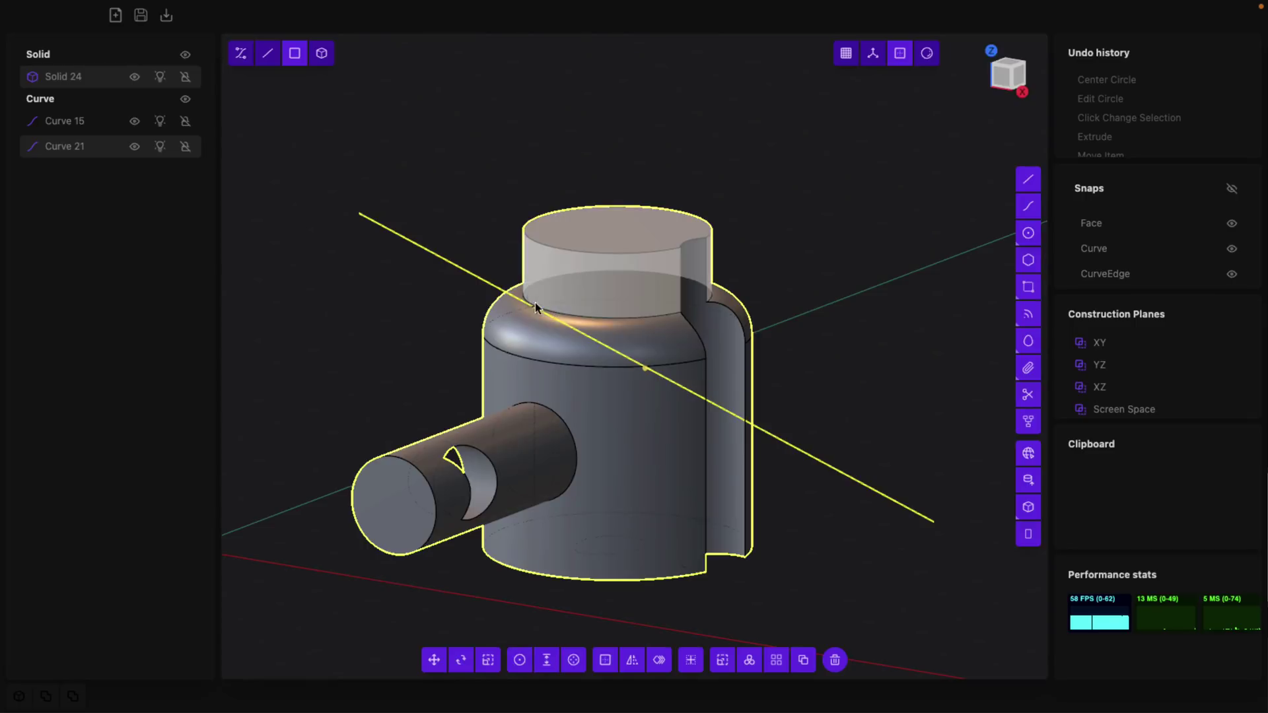